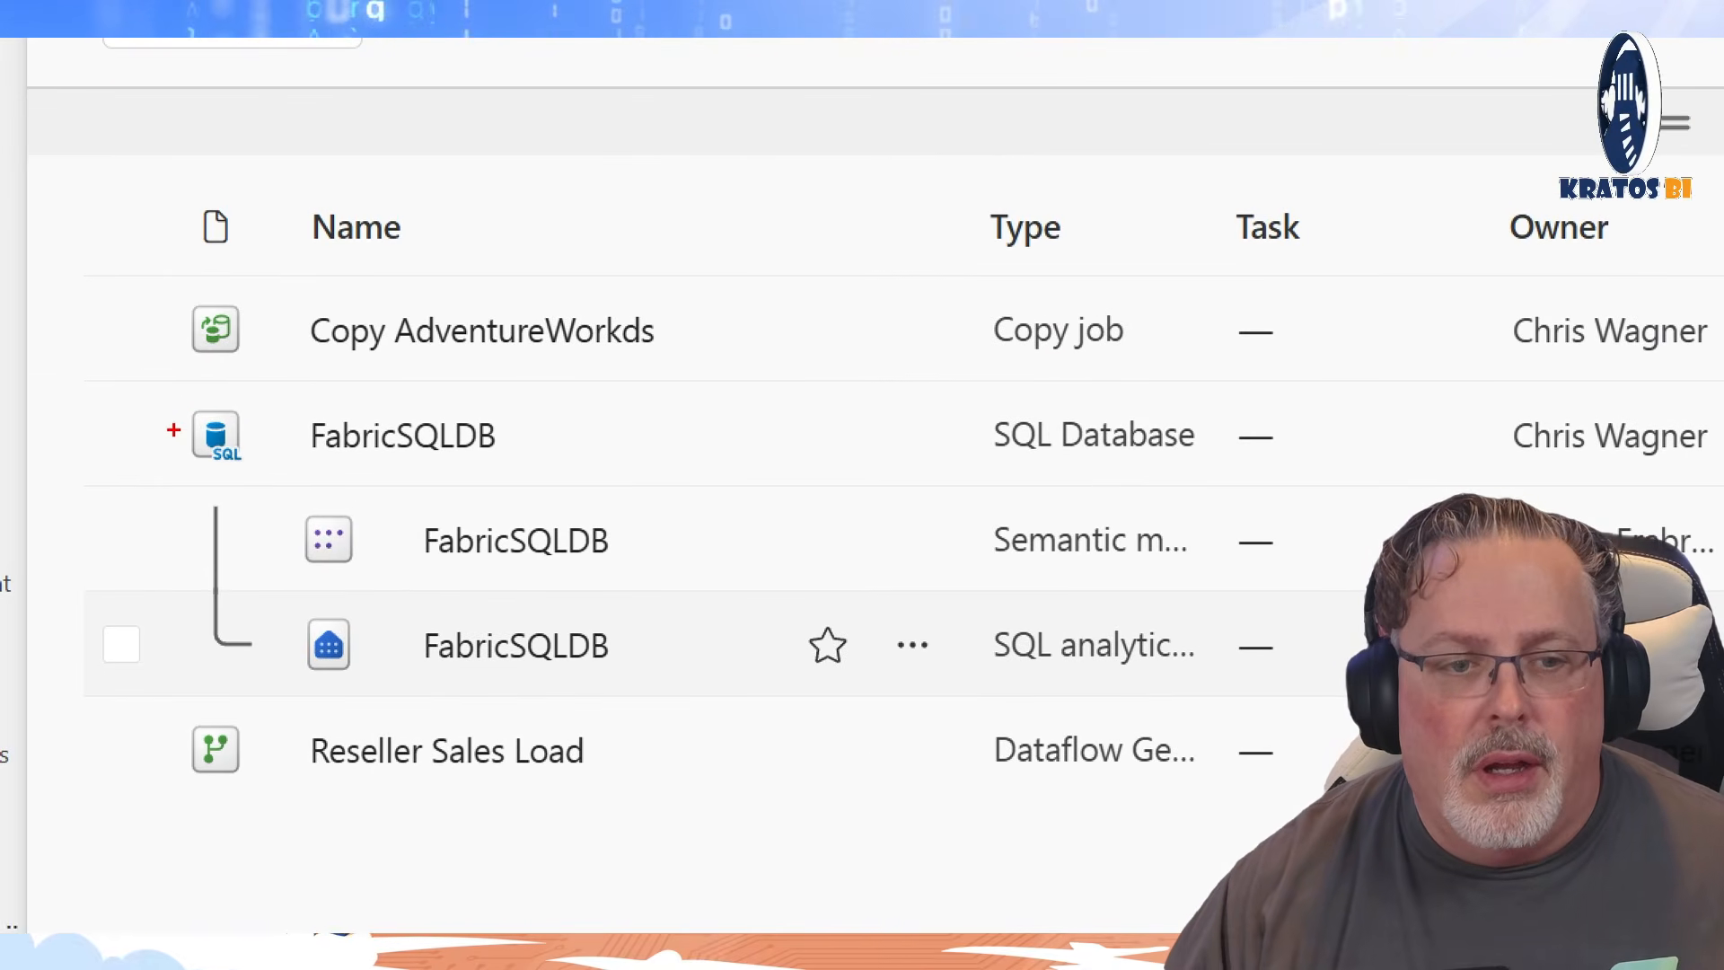
left_click_drag(176, 388, 538, 487)
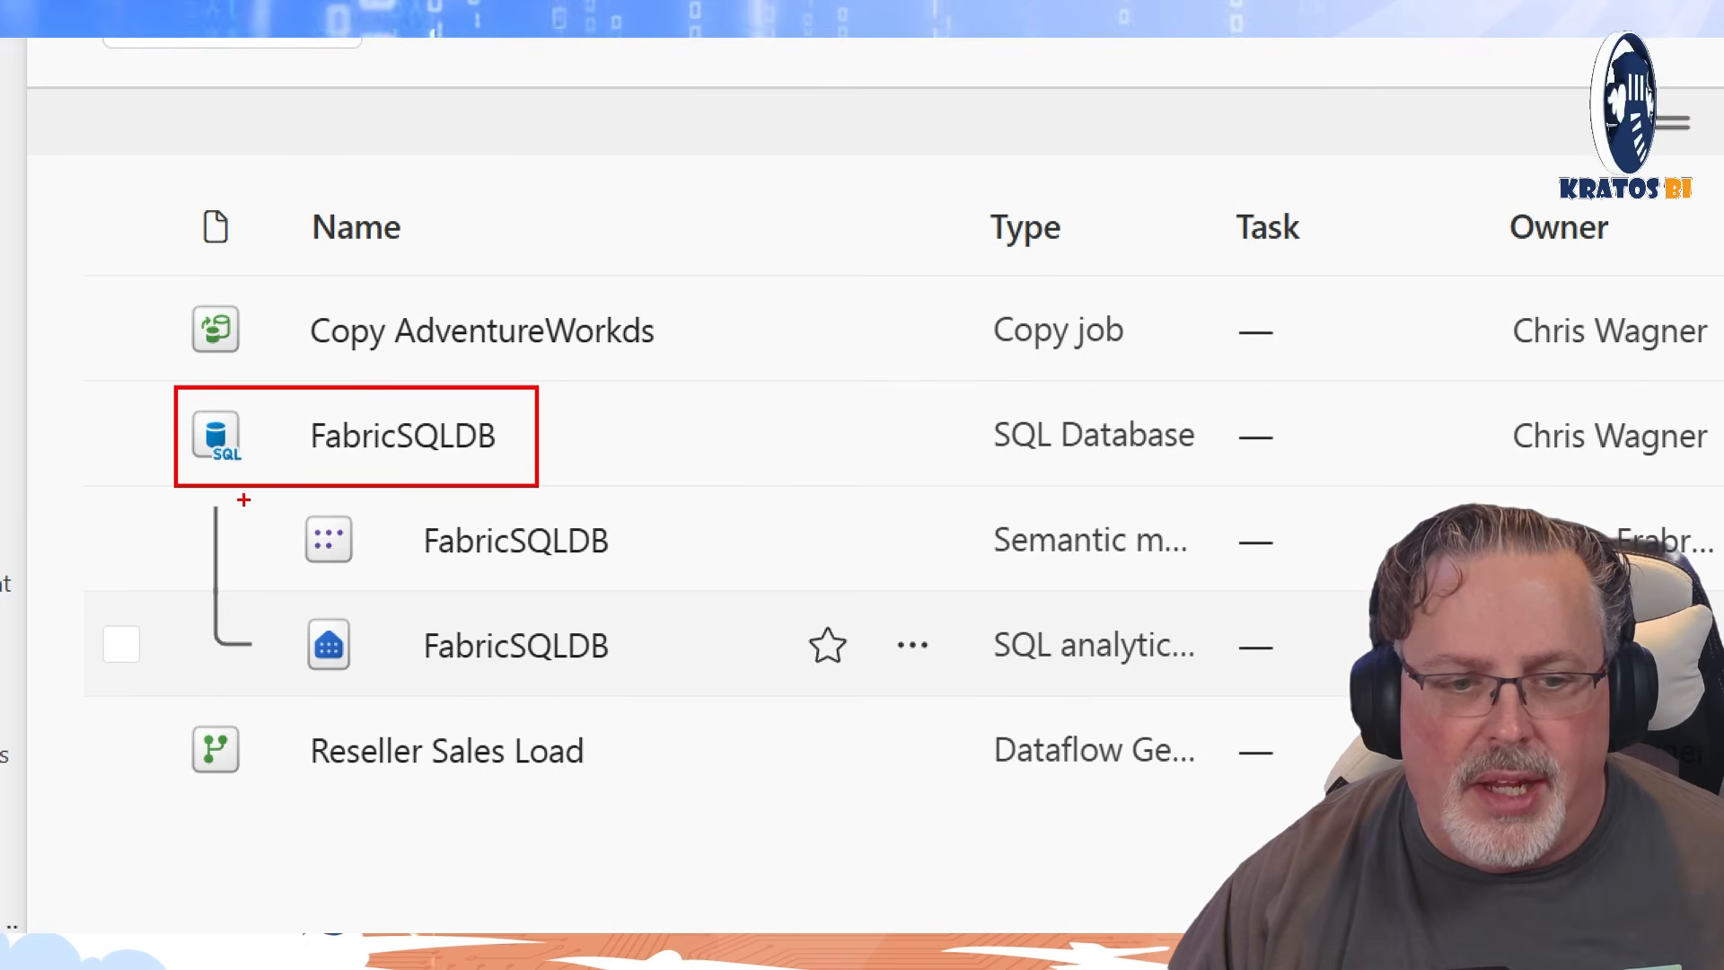
left_click_drag(241, 493, 722, 602)
left_click_drag(285, 586, 714, 703)
mouse_move(898, 500)
left_mouse_down()
mouse_move(693, 520)
mouse_move(860, 529)
left_mouse_up()
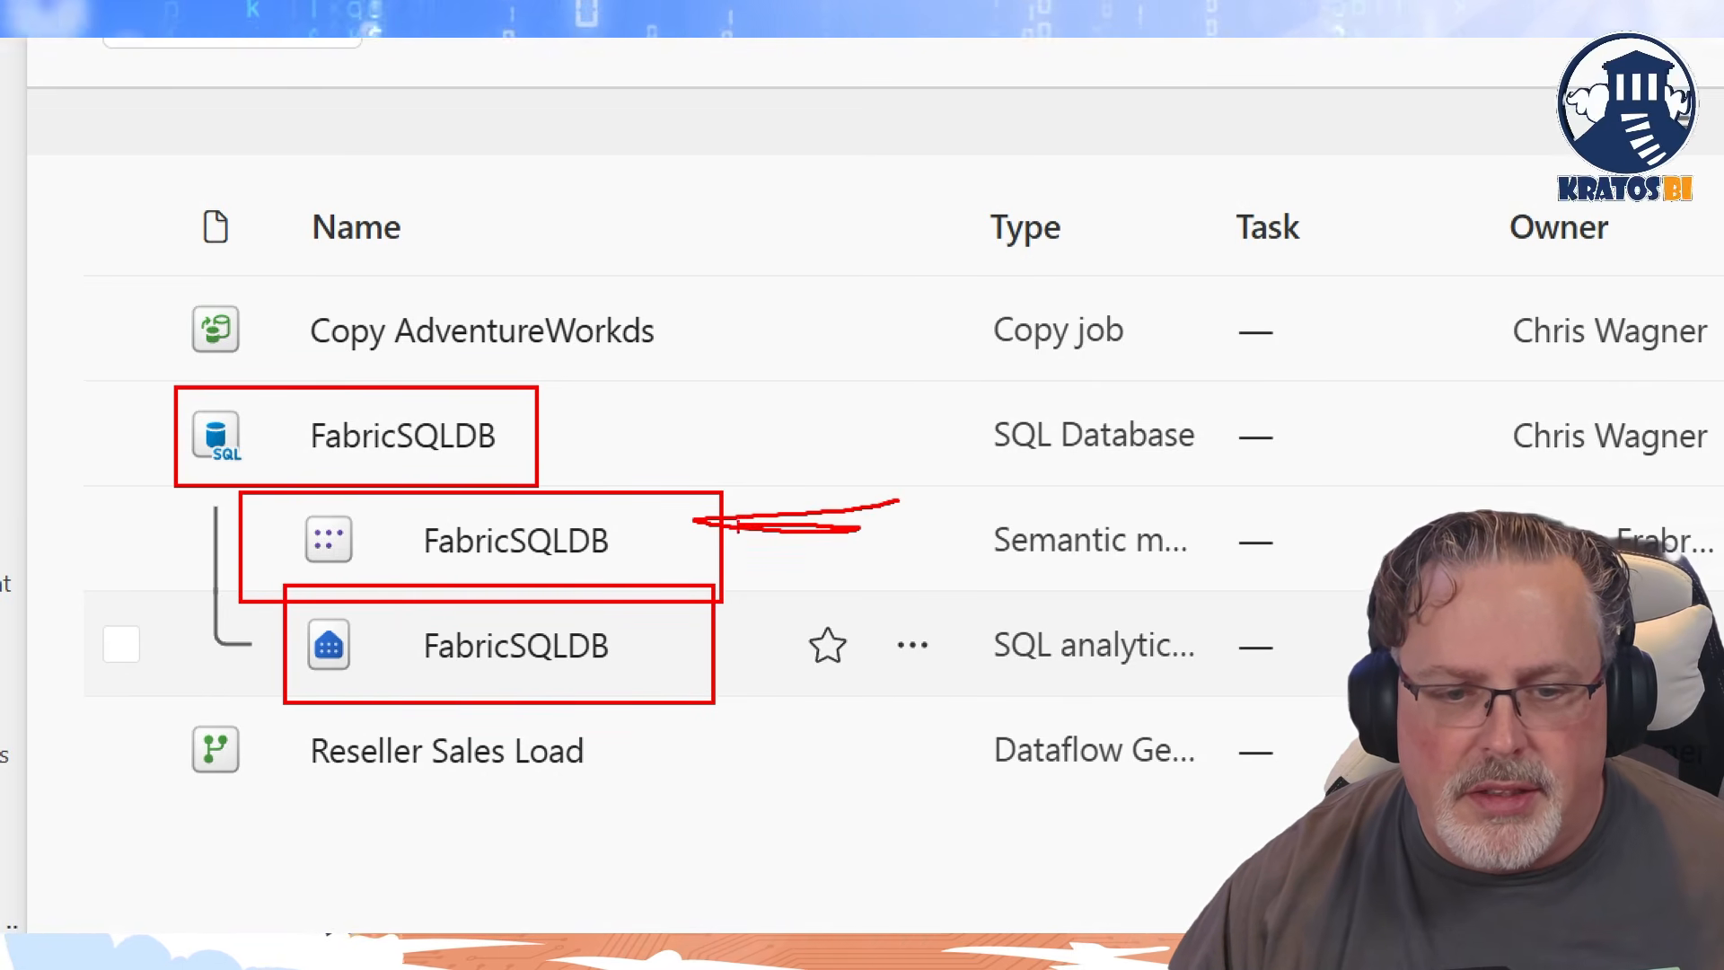
mouse_move(841, 589)
left_mouse_down()
mouse_move(725, 625)
mouse_move(790, 590)
mouse_move(787, 636)
left_mouse_up()
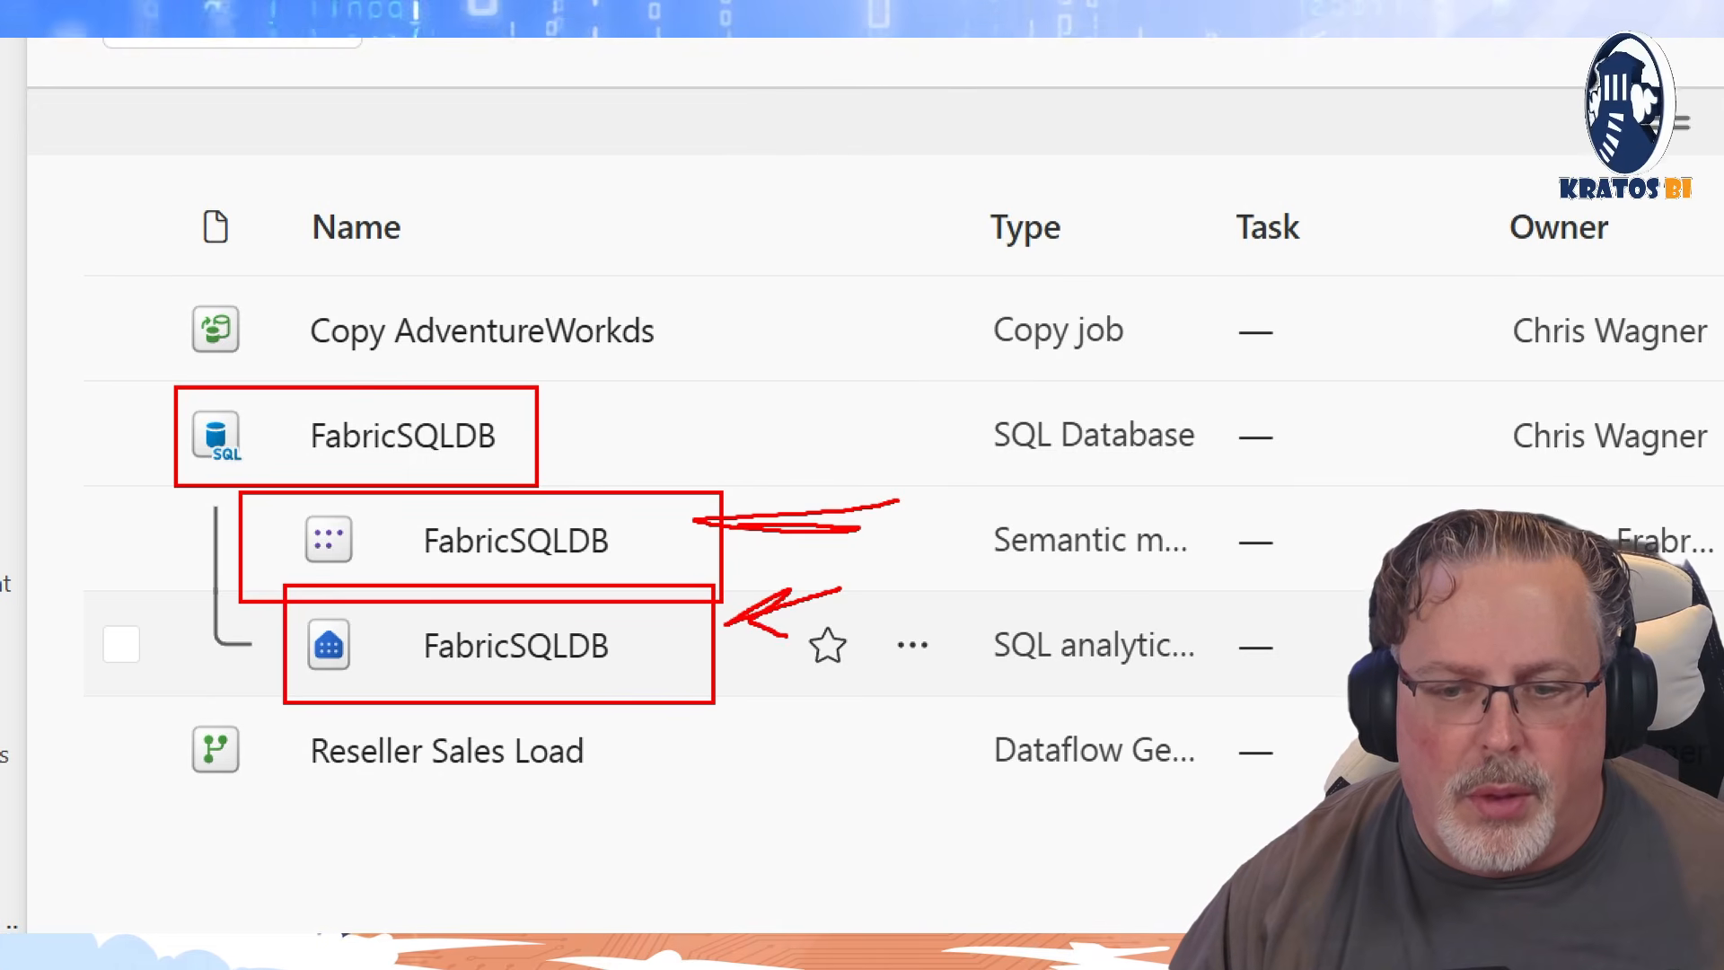
left_click_drag(151, 705, 653, 823)
mouse_move(133, 292)
left_mouse_down()
mouse_move(549, 413)
mouse_move(760, 393)
left_mouse_up()
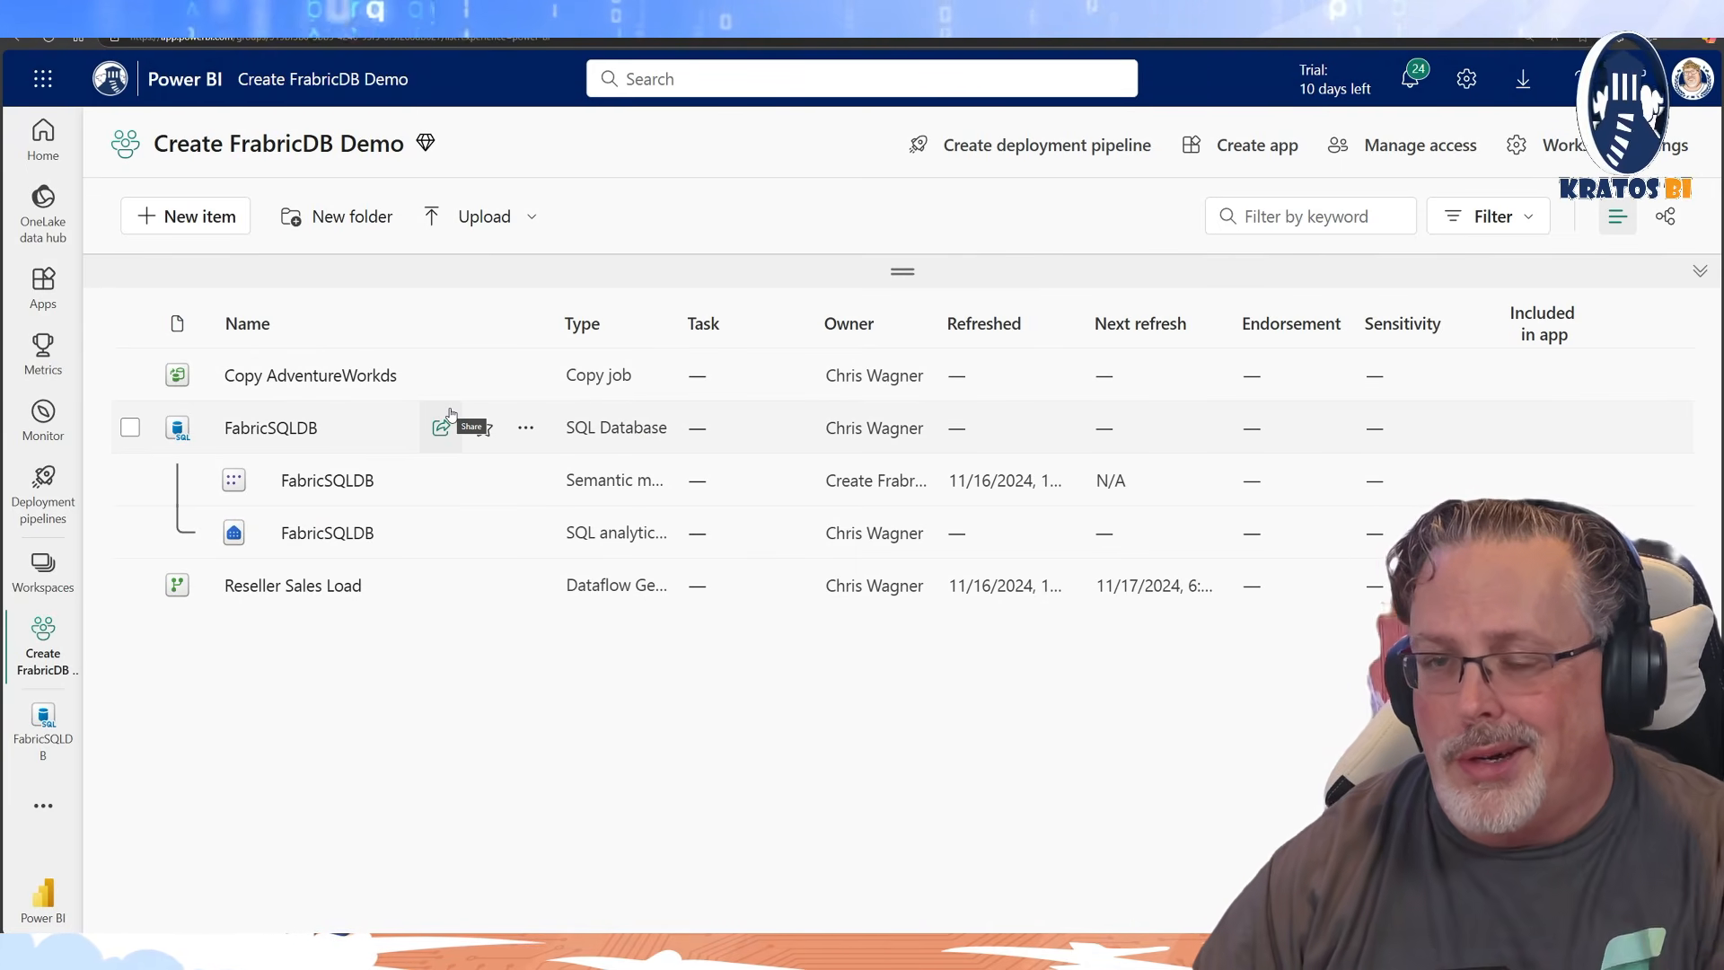
Connect the workspace's Git integration to Azure DevOps as the Git provider using the listed AAD account
left_click(1558, 144)
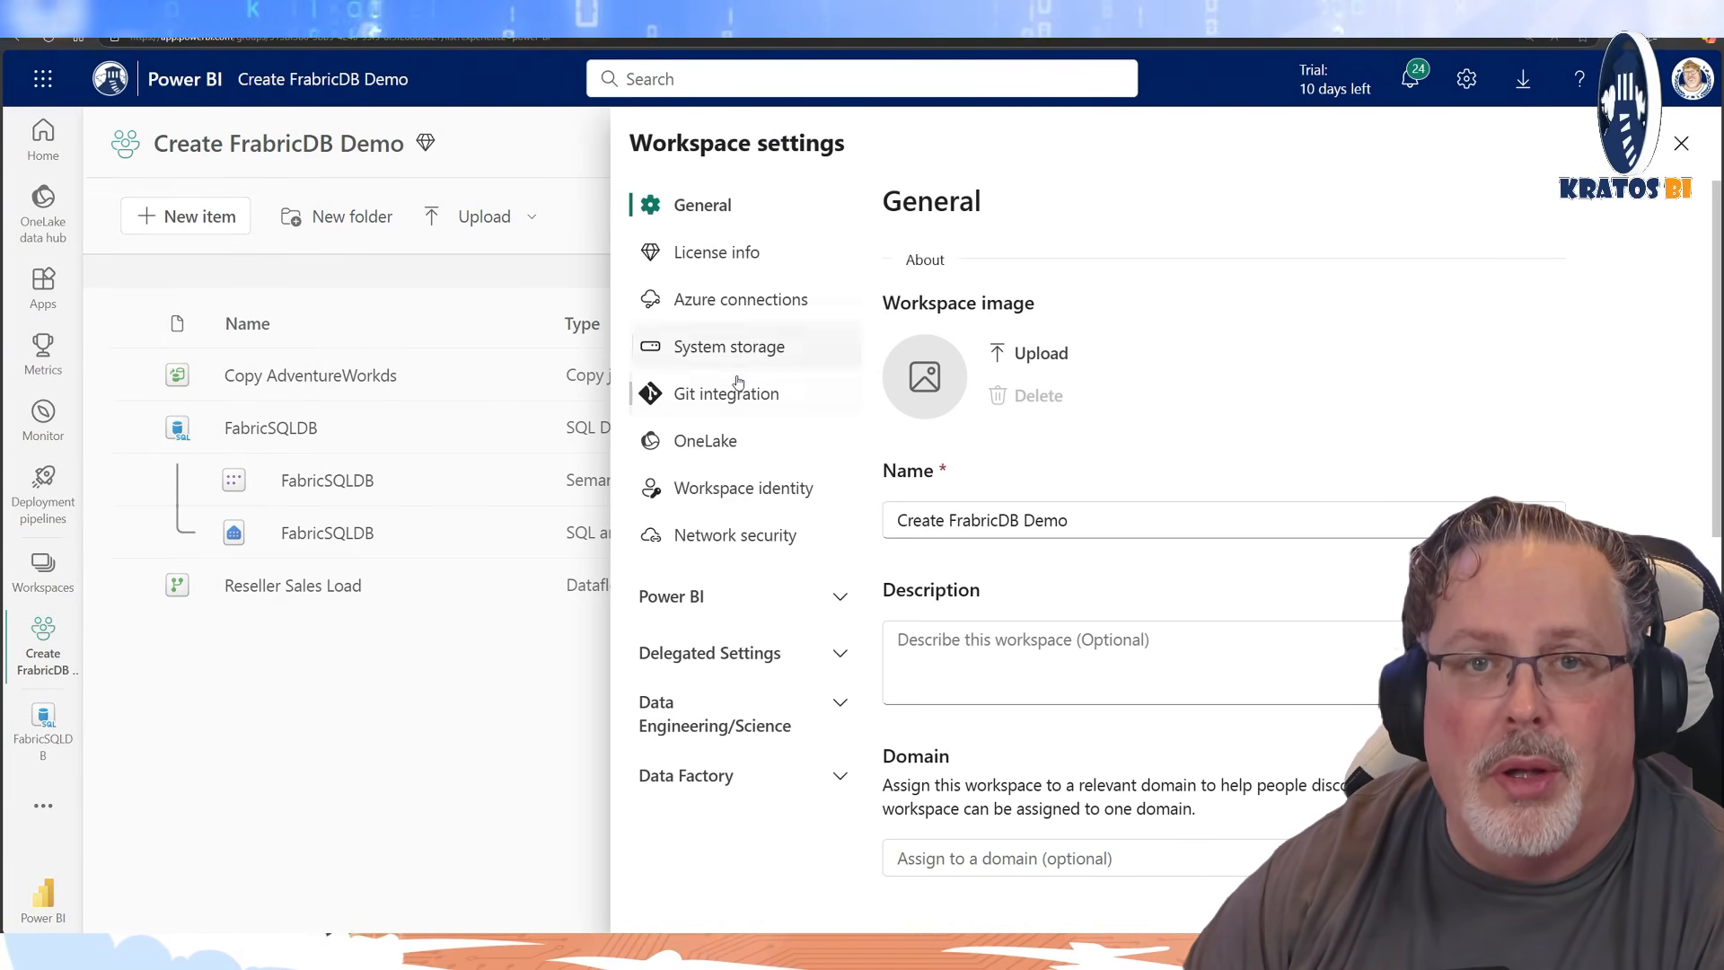
left_click(702, 397)
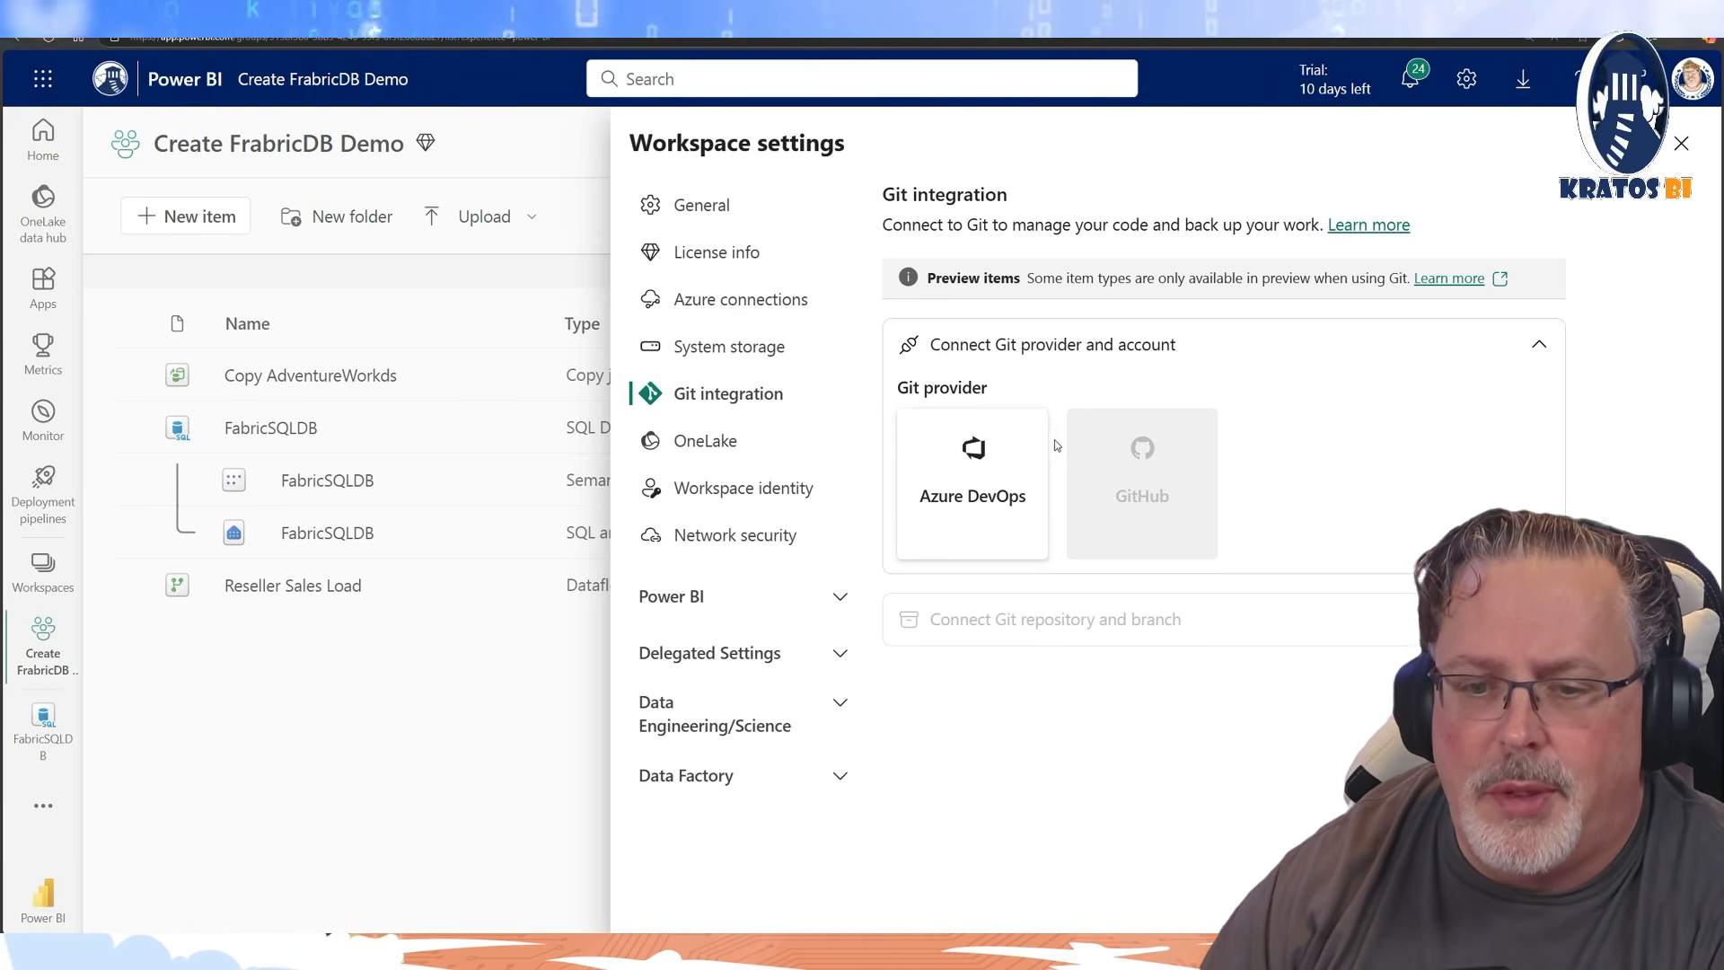
left_click(1012, 499)
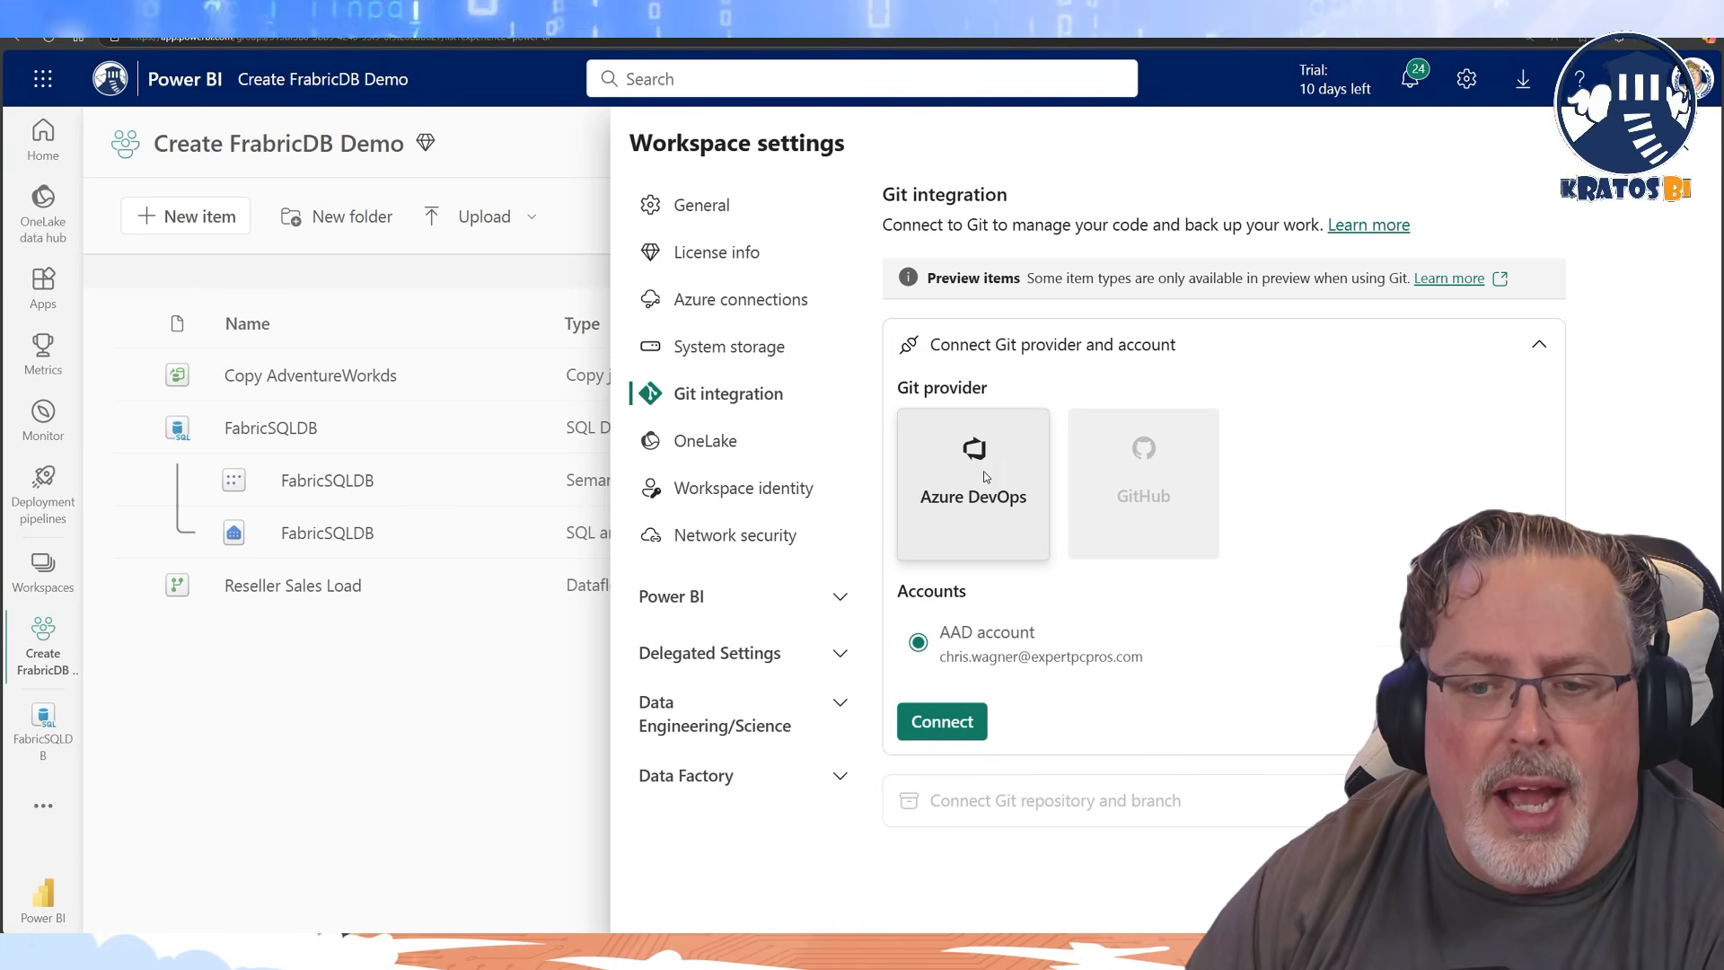
left_click(938, 724)
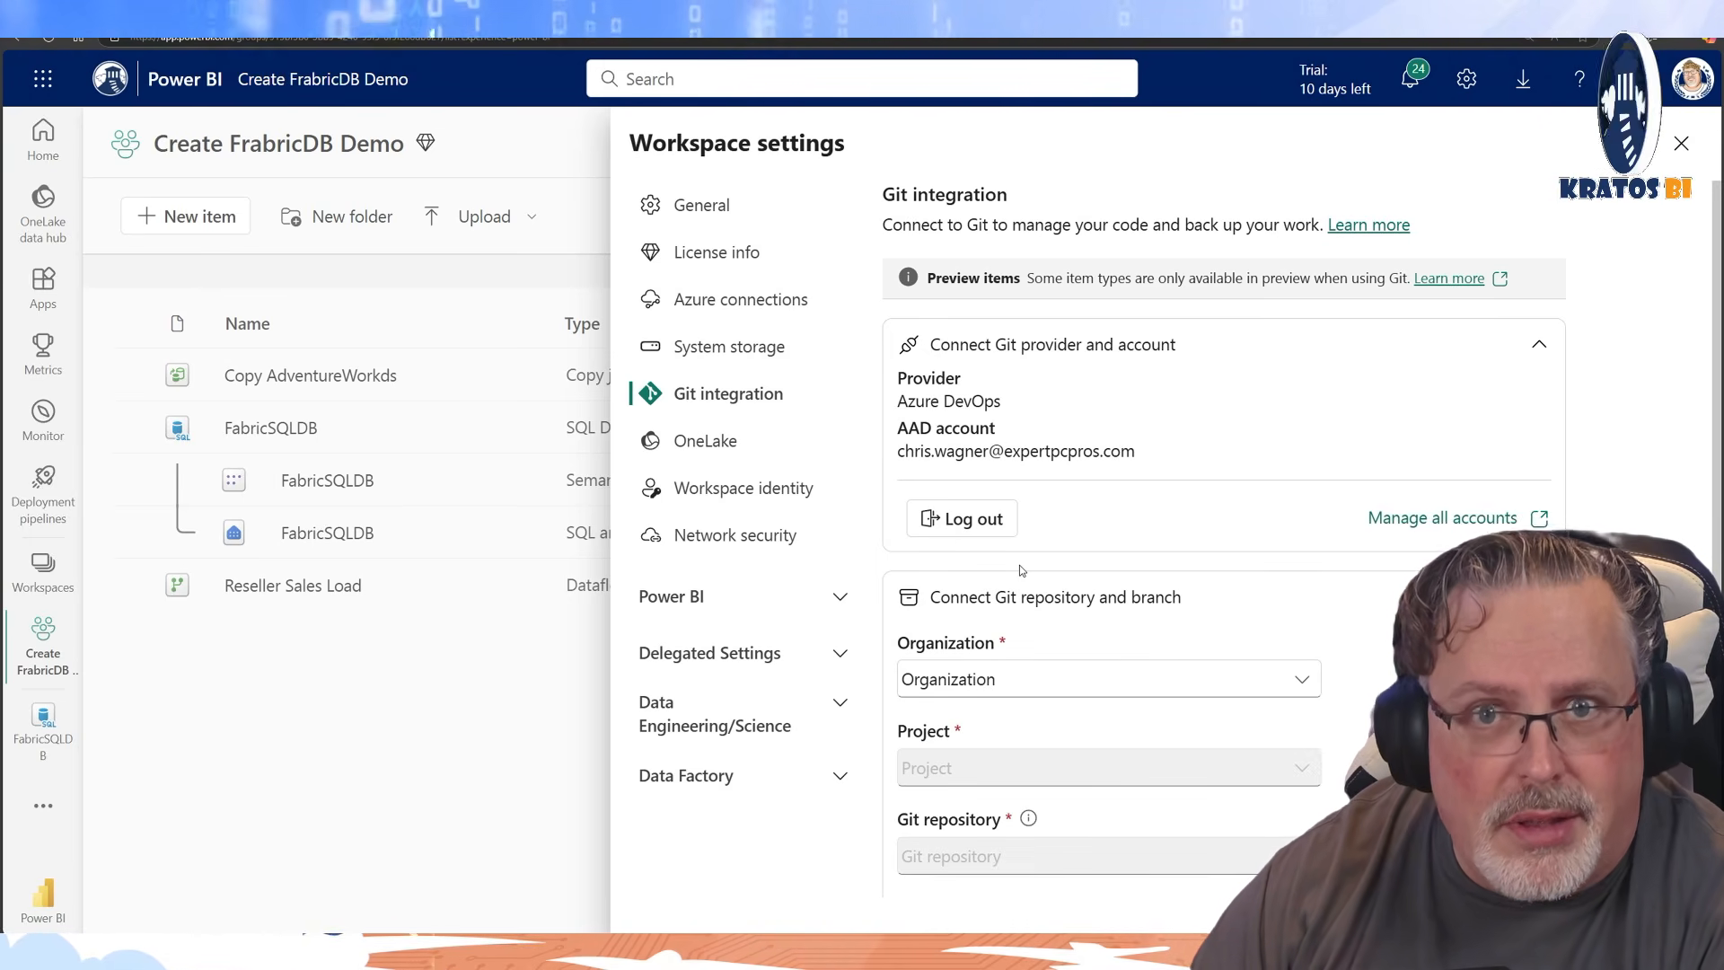
Set the Git connection to organization KratosBI, project Fabric AdventureWorks, repository Fabric AdventureWorks and branch main
scroll(1094, 571, "down", 3)
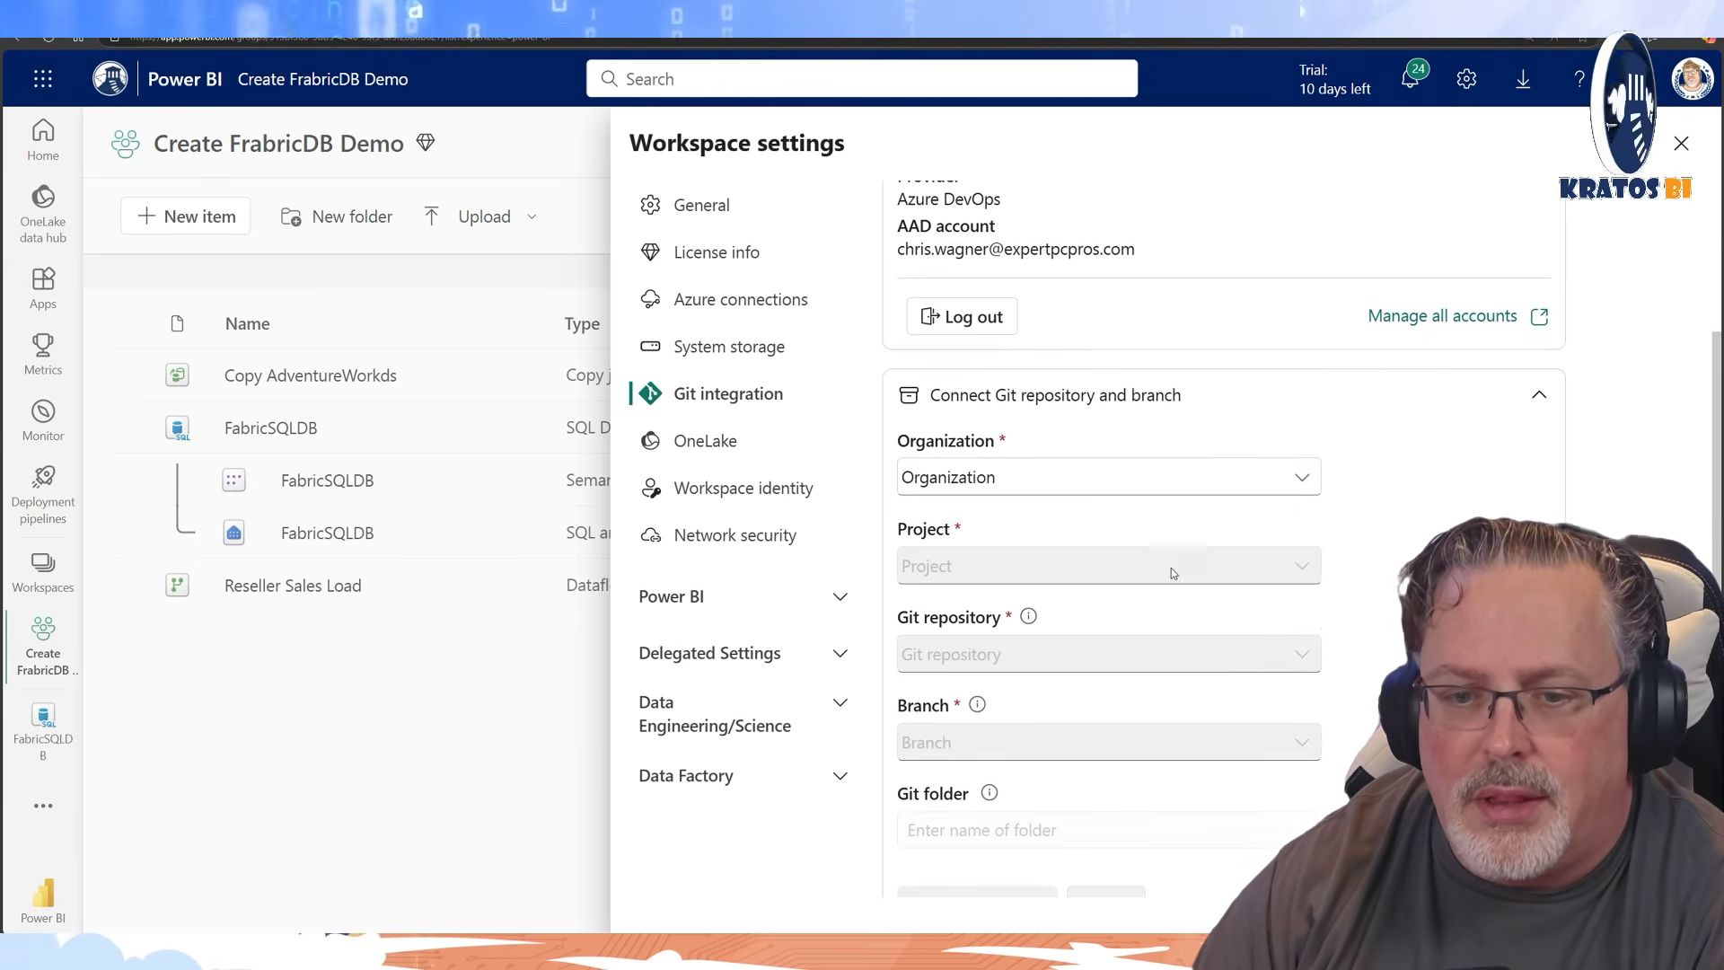
left_click(1140, 434)
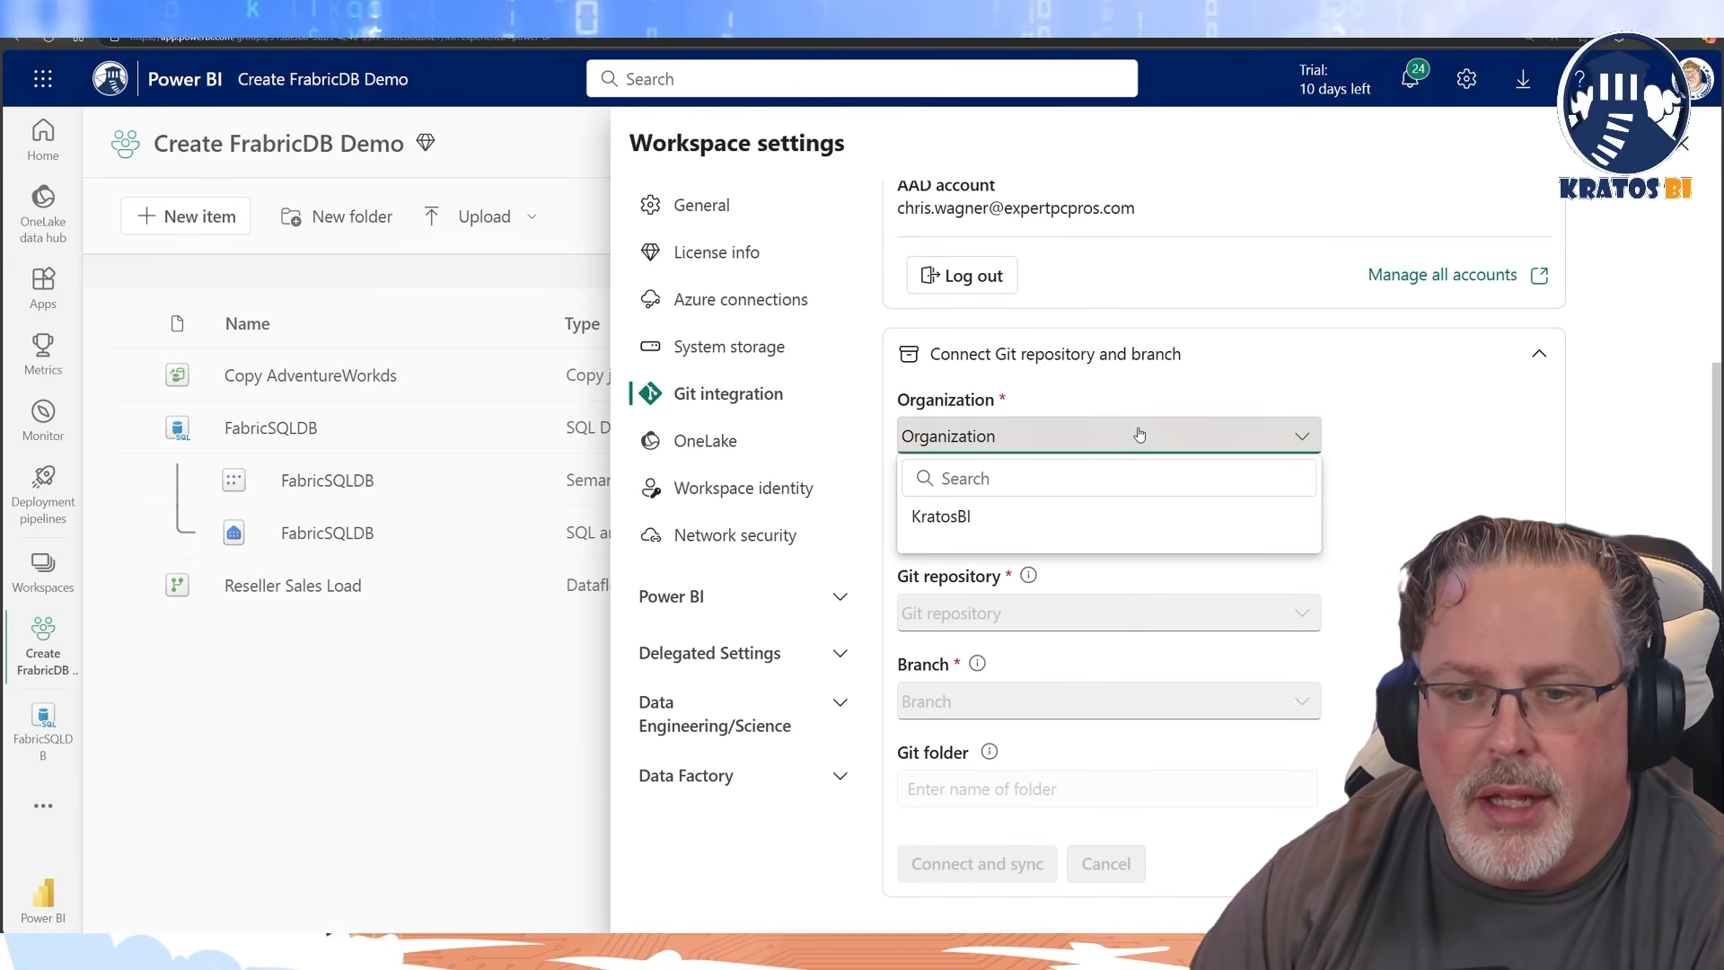
left_click(972, 521)
left_click(968, 528)
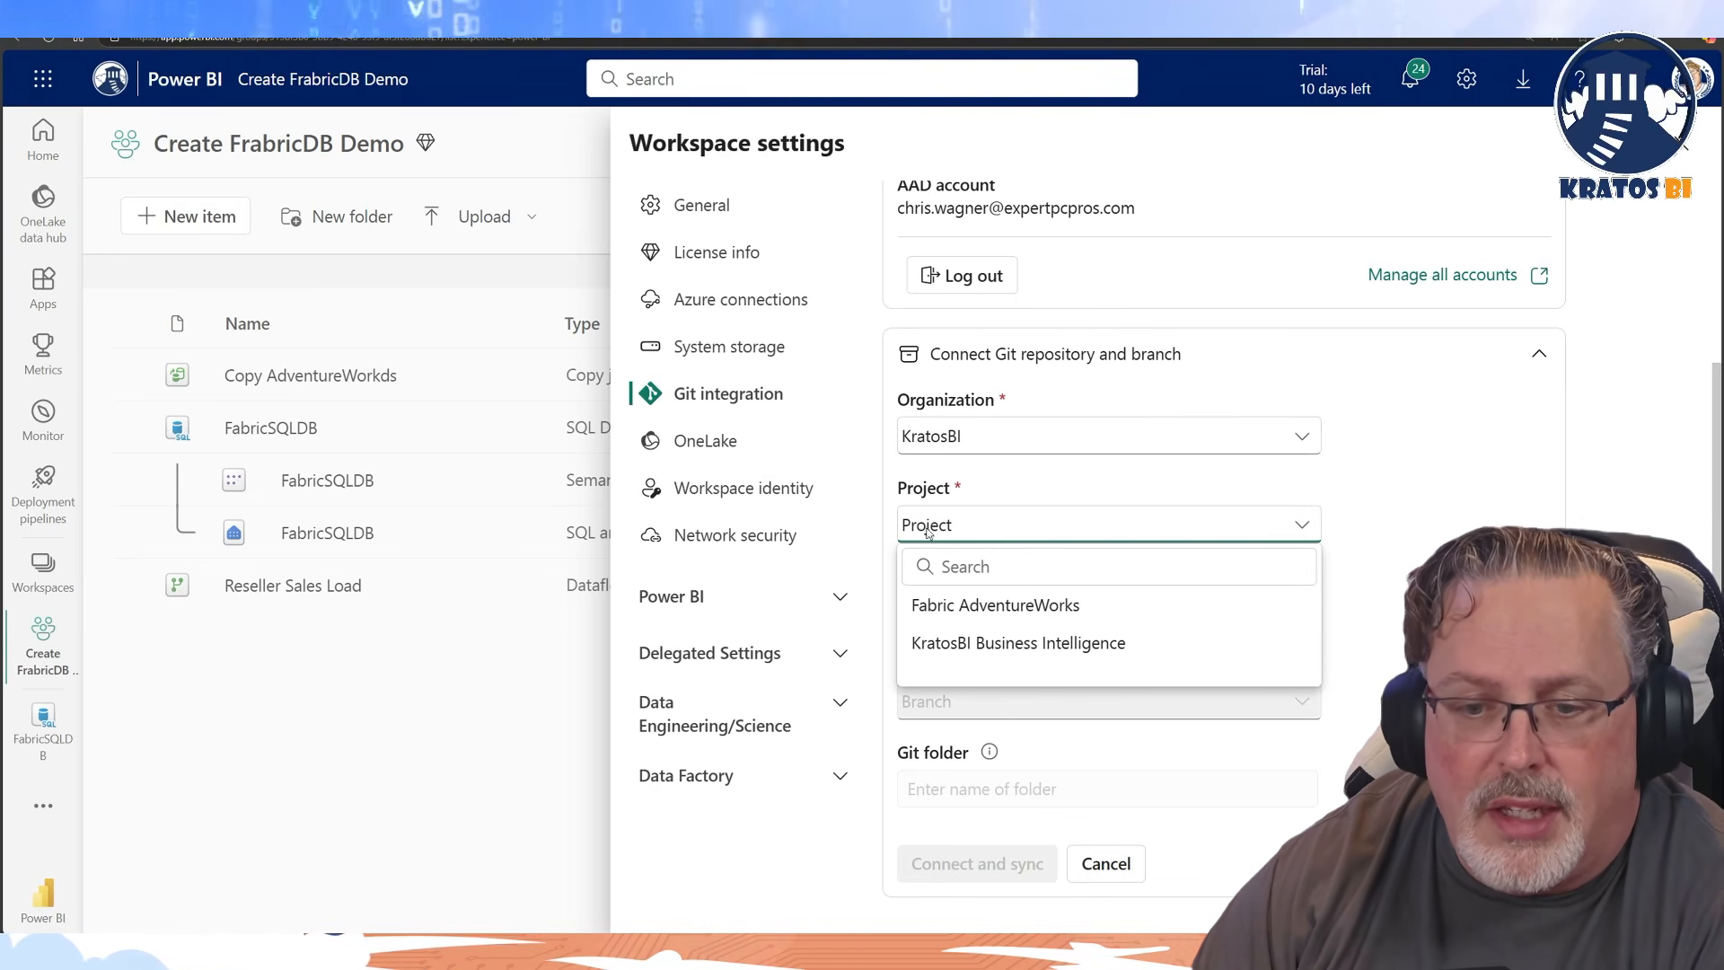
left_click(970, 611)
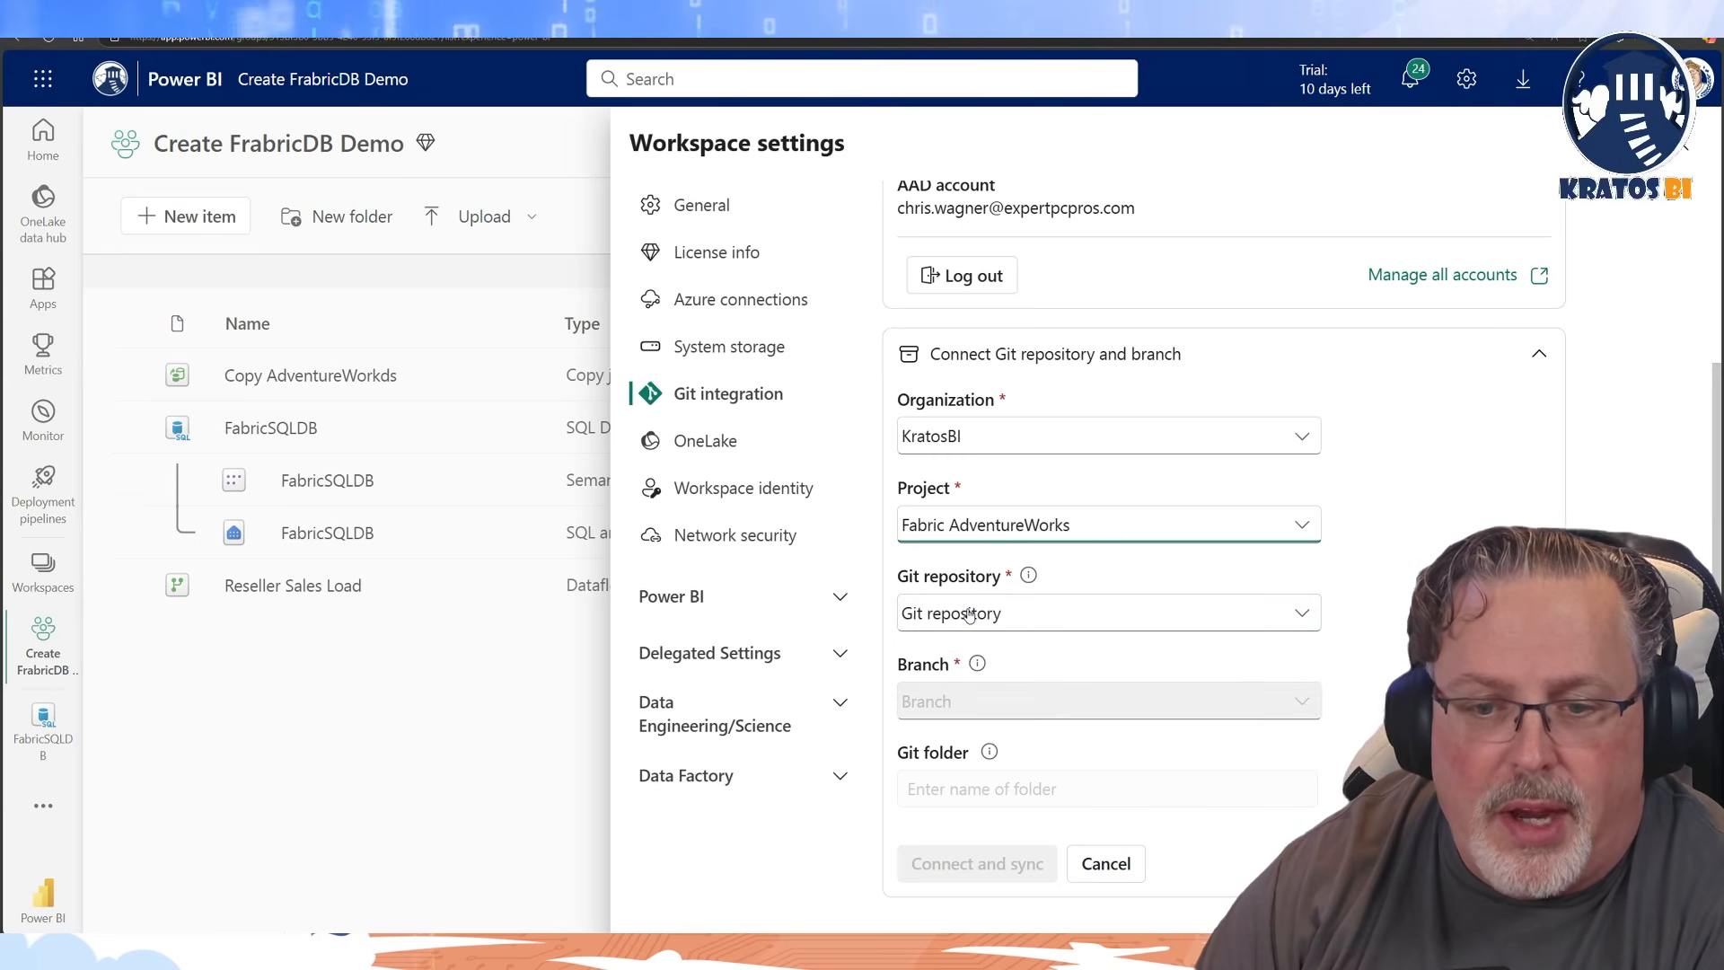
left_click(1063, 625)
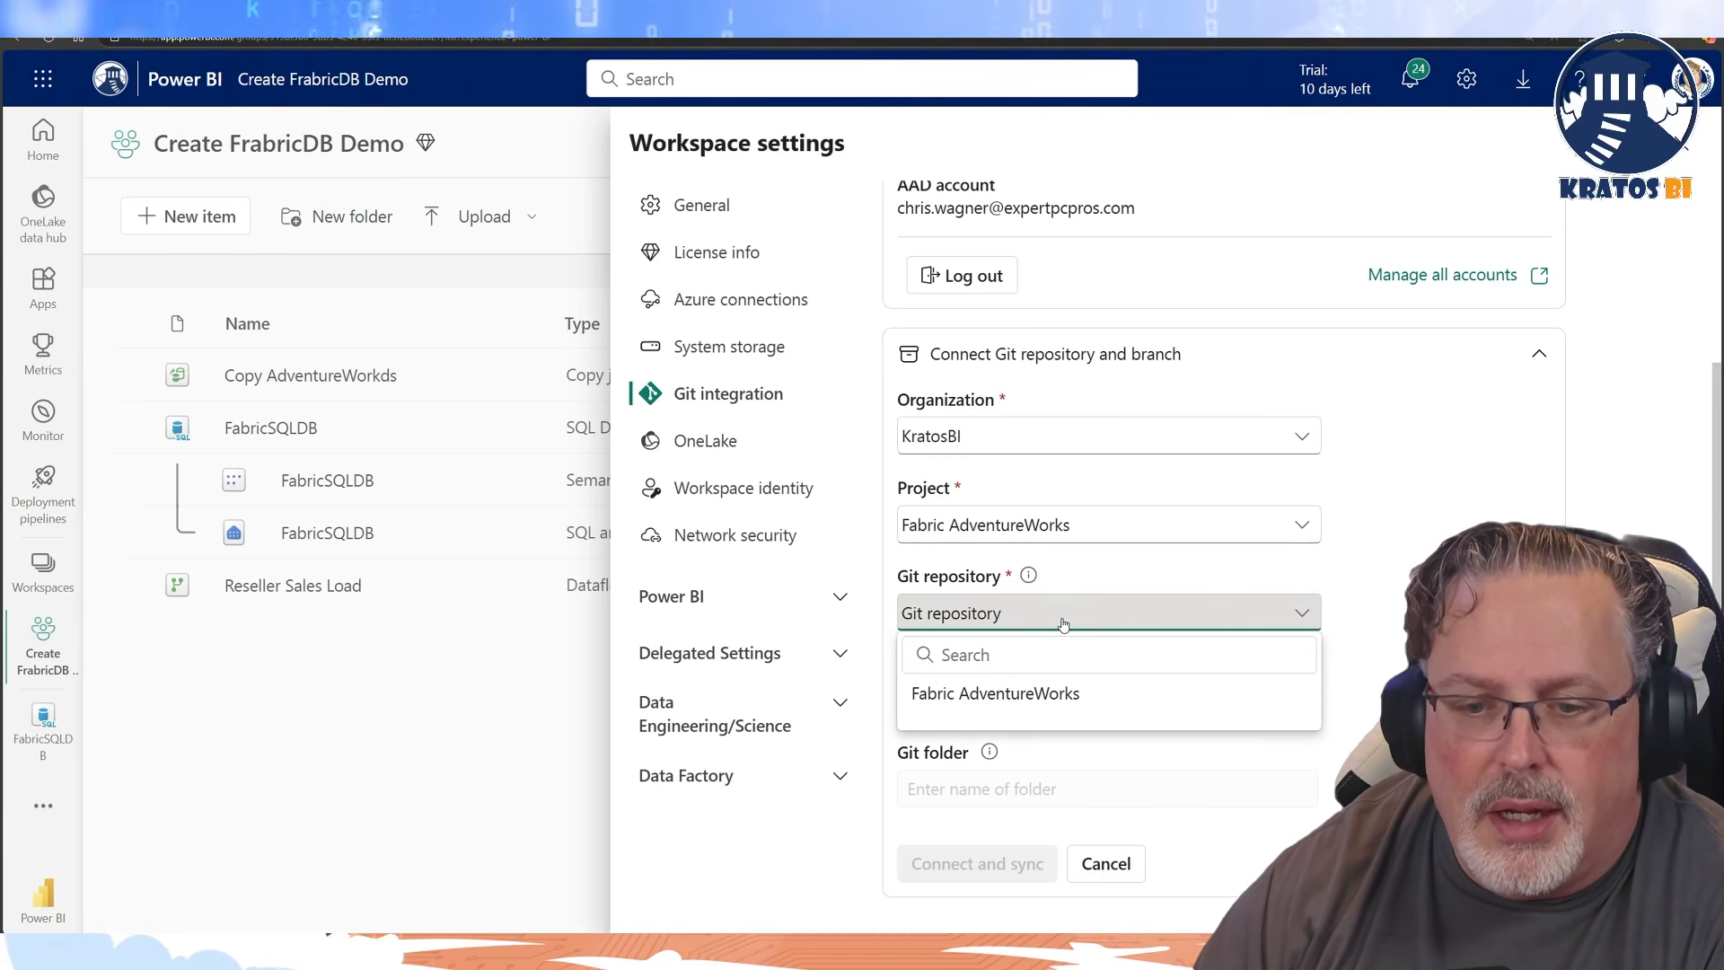
left_click(1052, 693)
left_click(1049, 703)
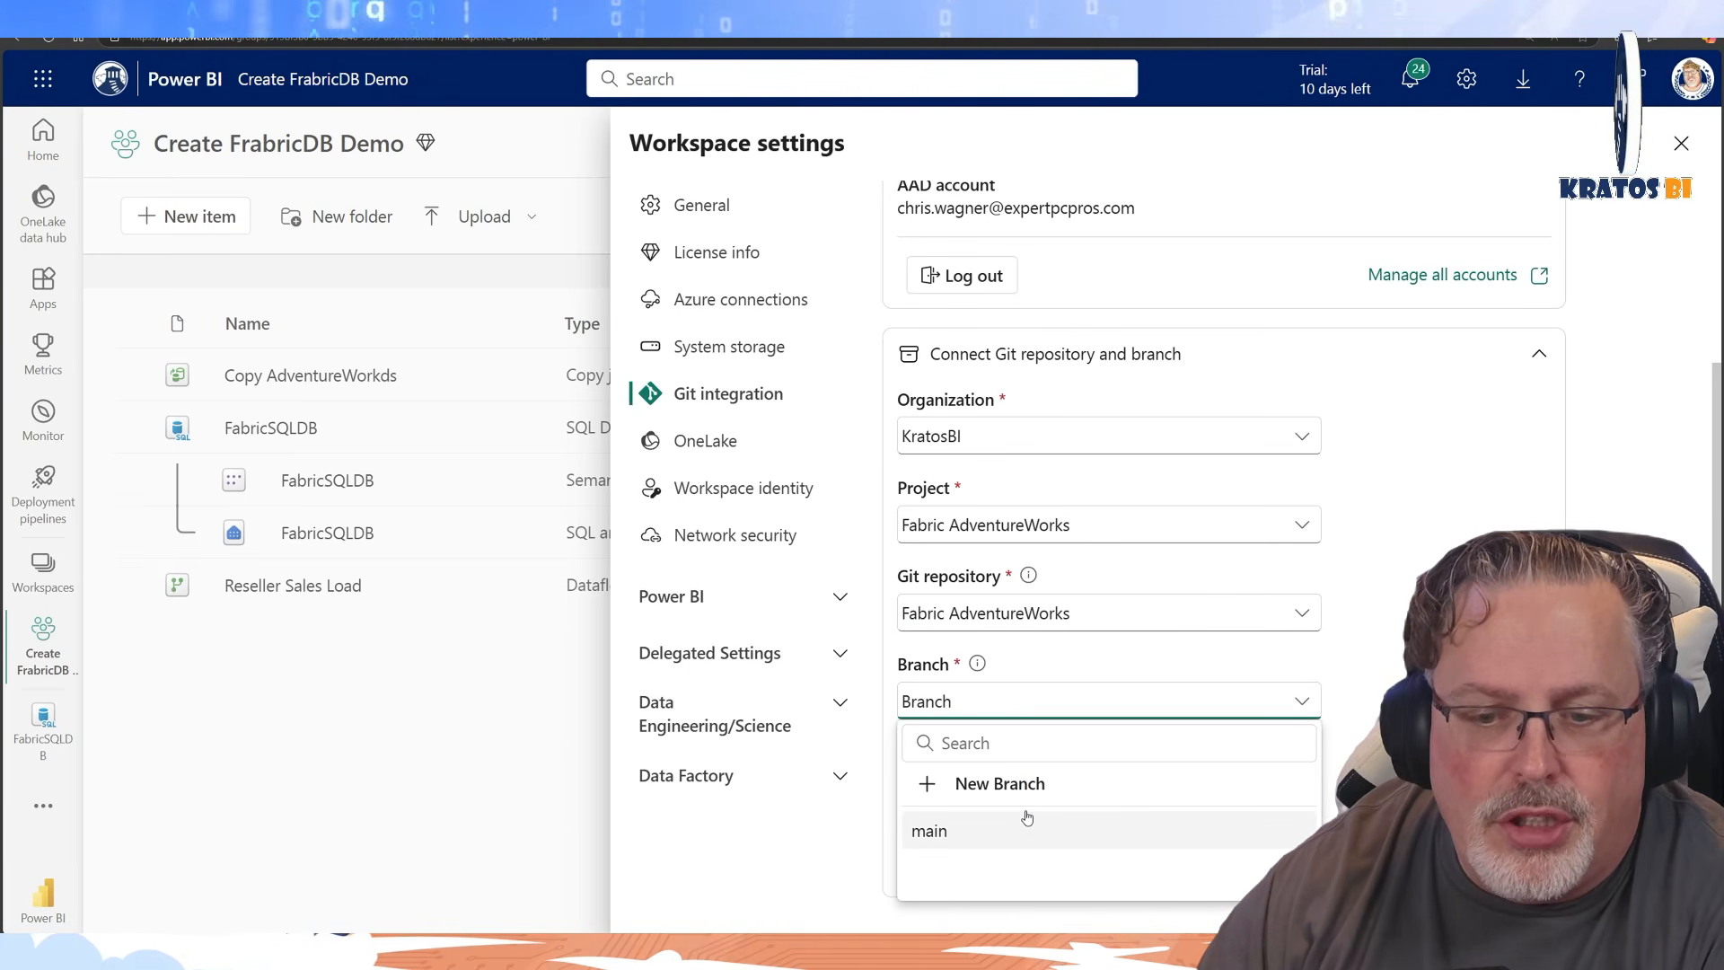
left_click(998, 834)
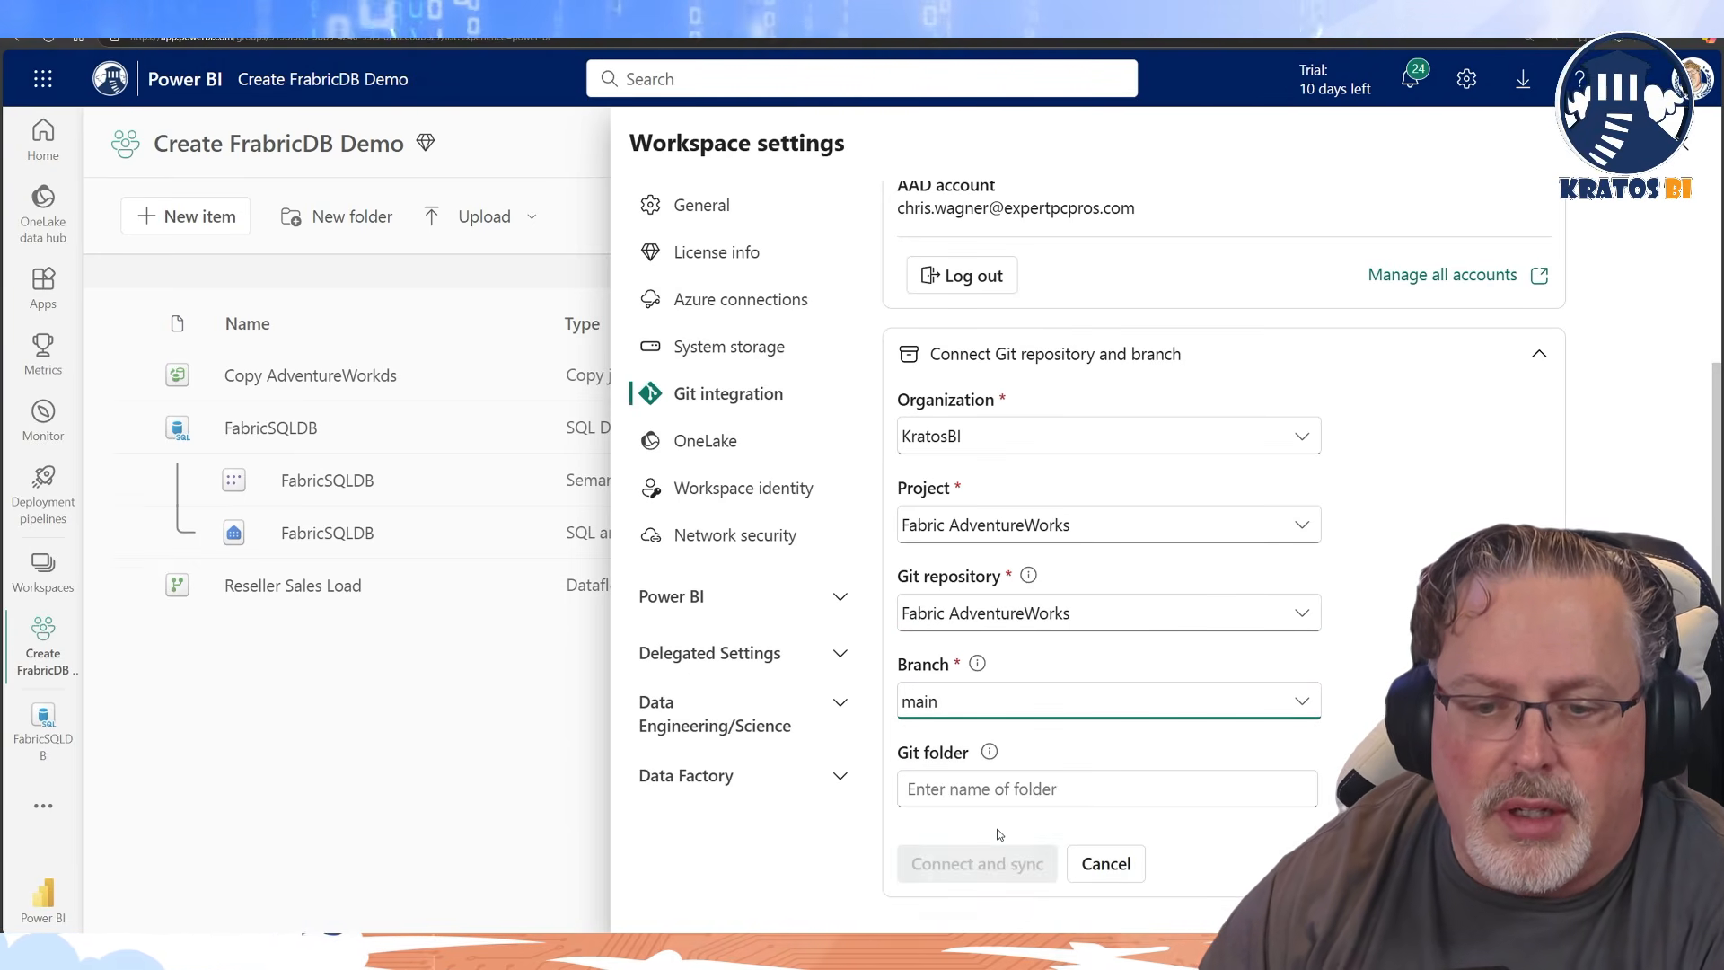
Name the Git folder CreateFabricDBDemo, and connect and sync the workspace, agreeing to create the new folder
left_click(1042, 790)
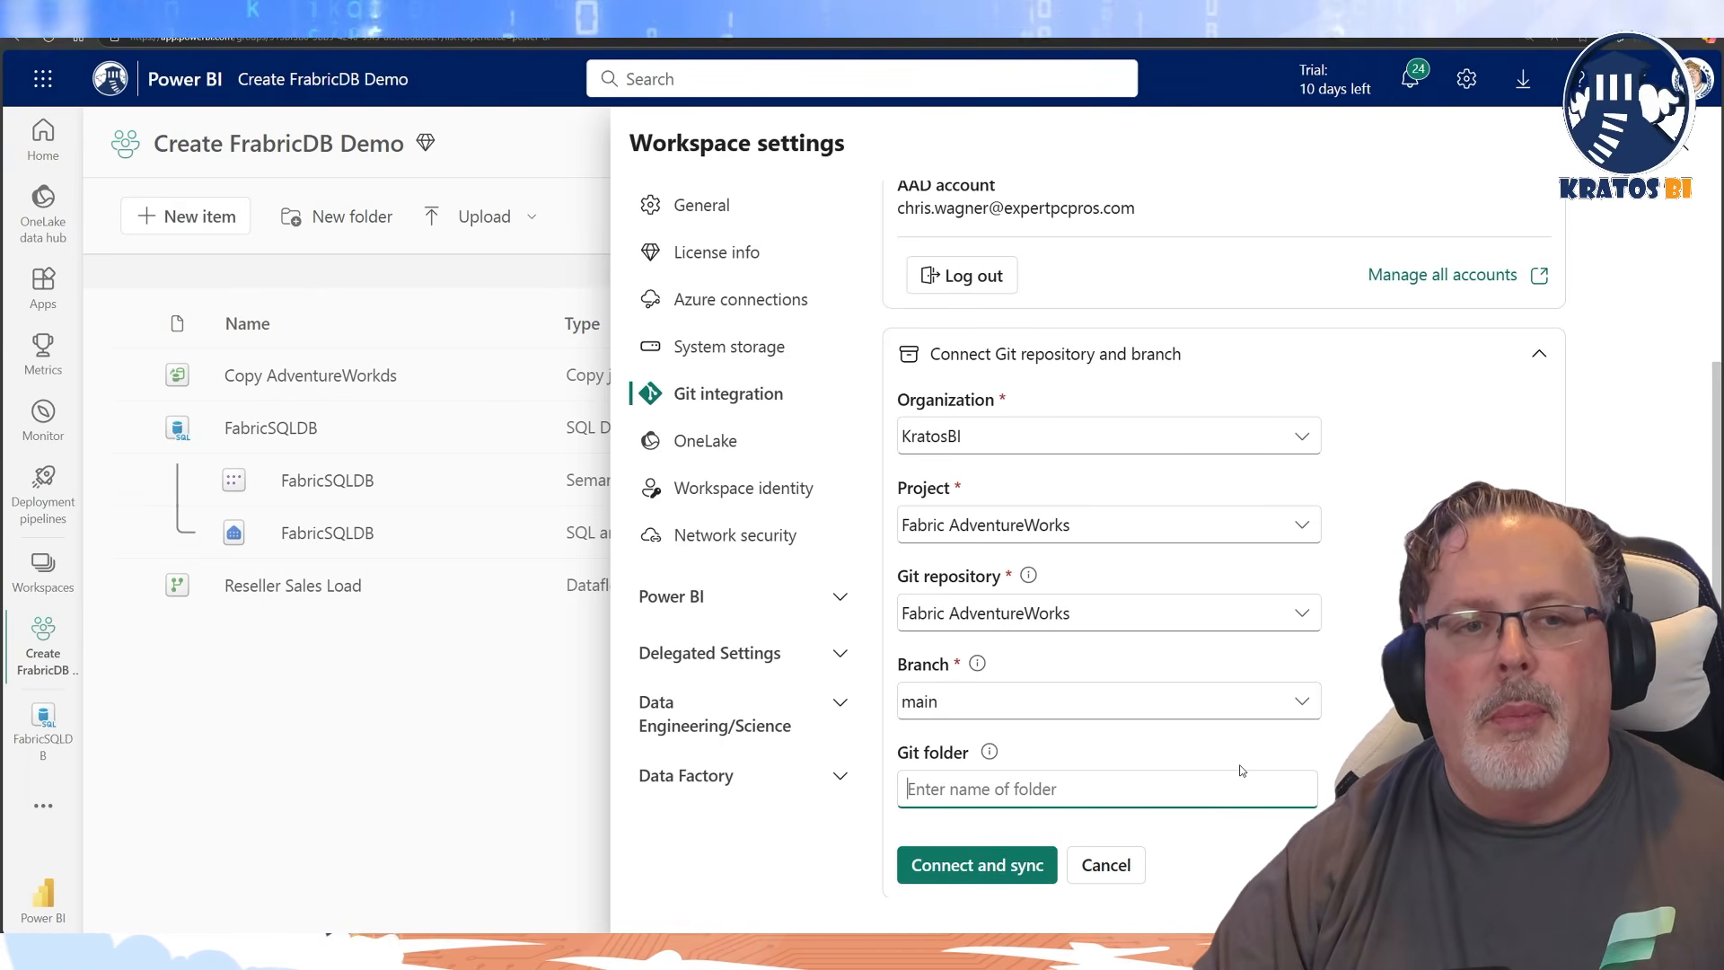
type("C")
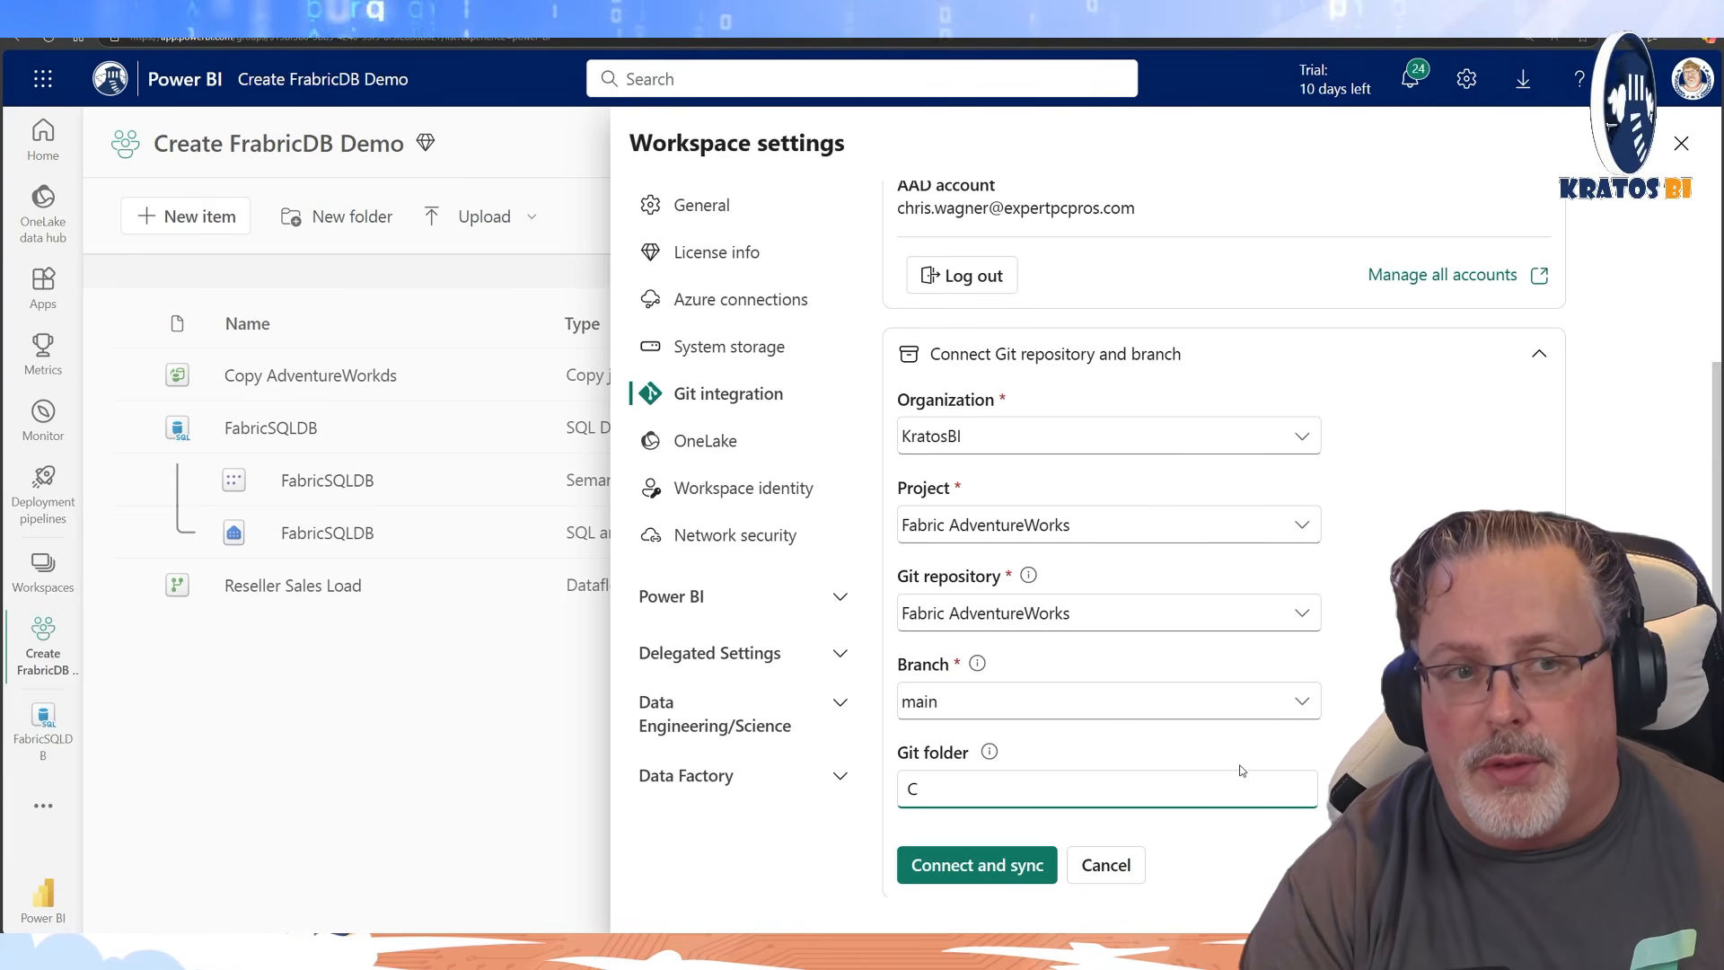
type("reat")
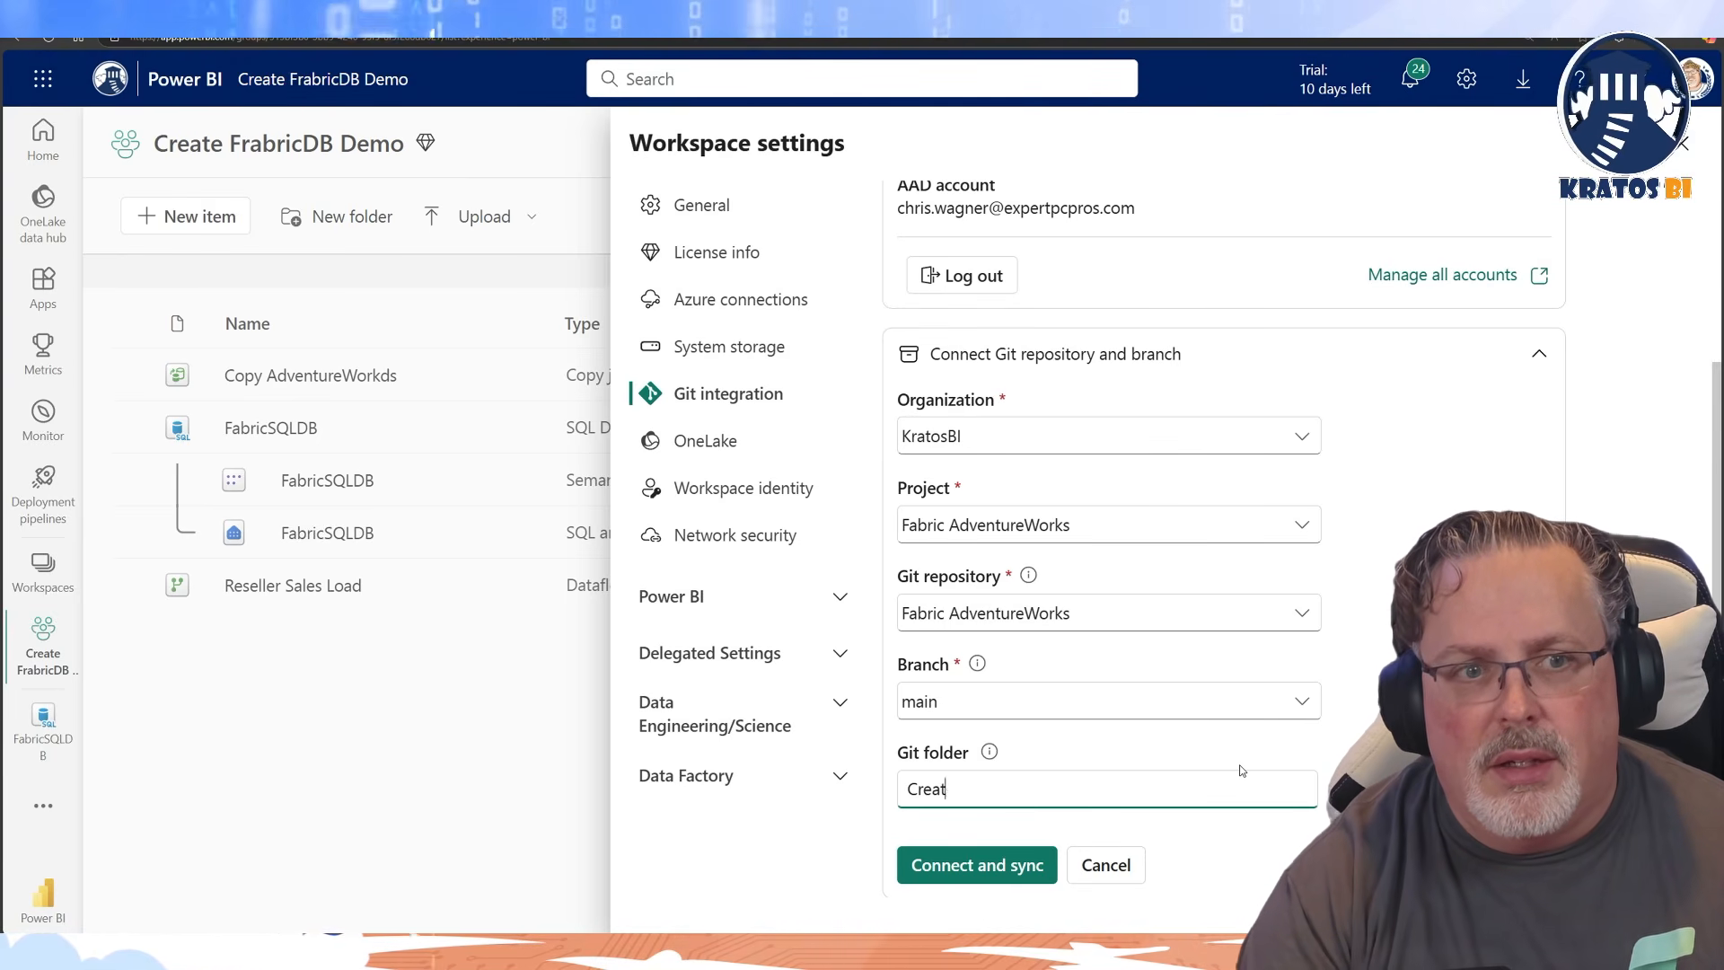
type("eFabricD")
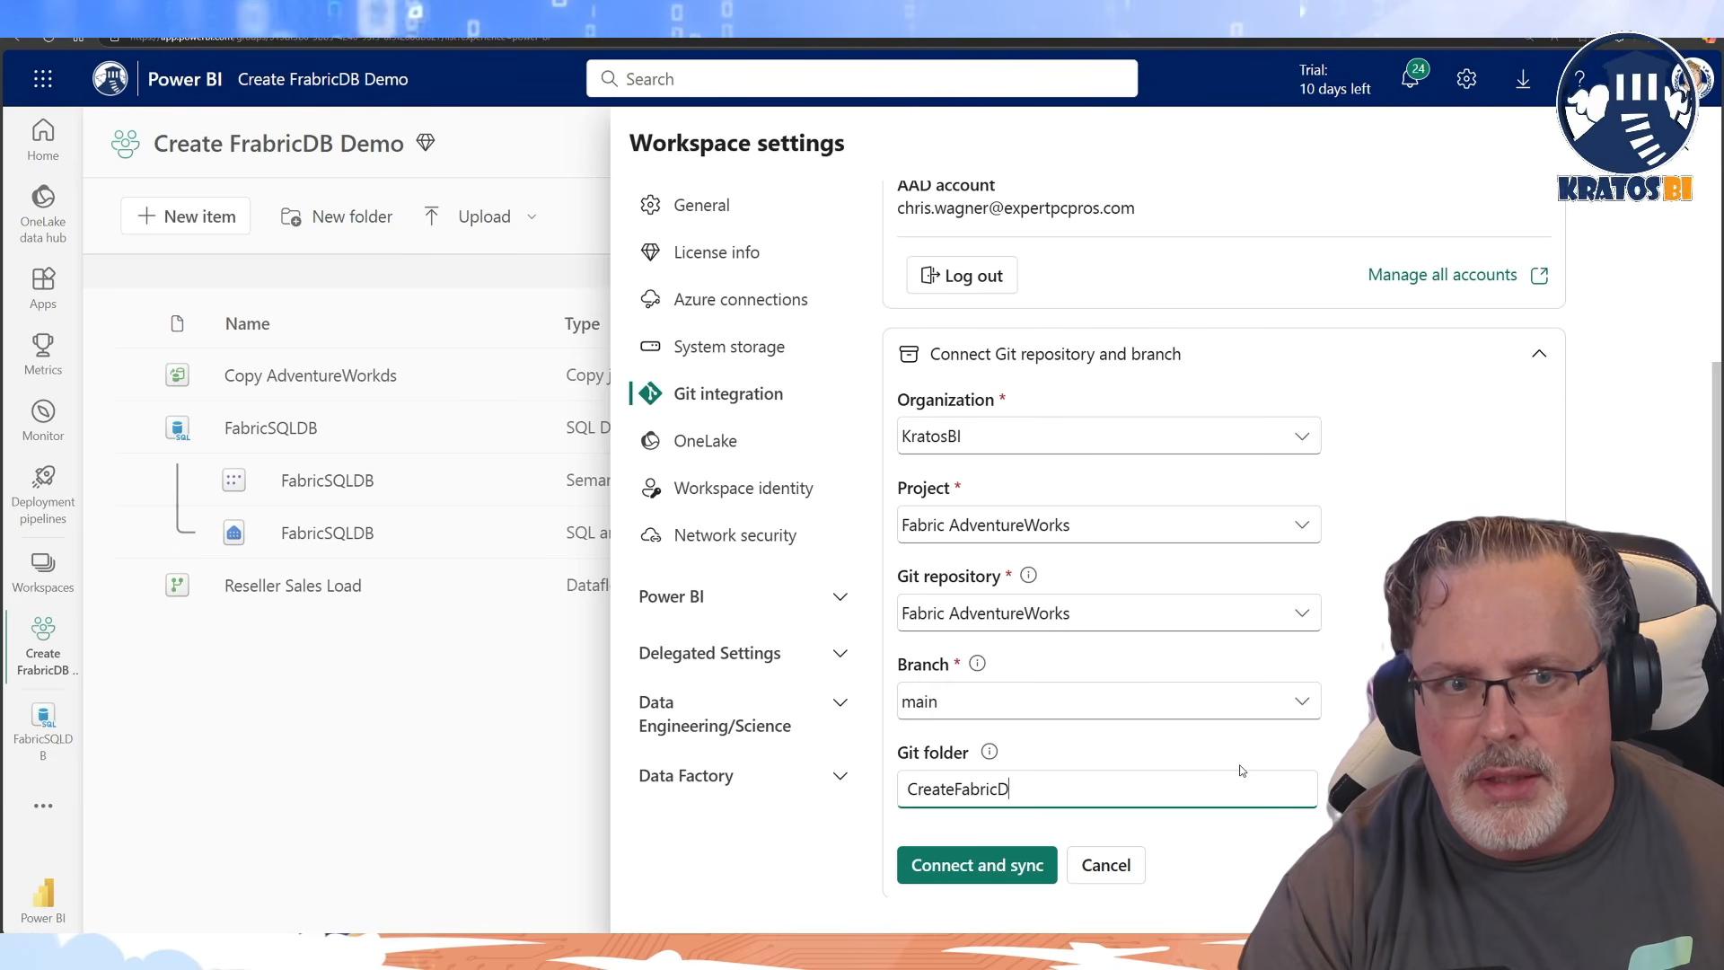
type("B Demo")
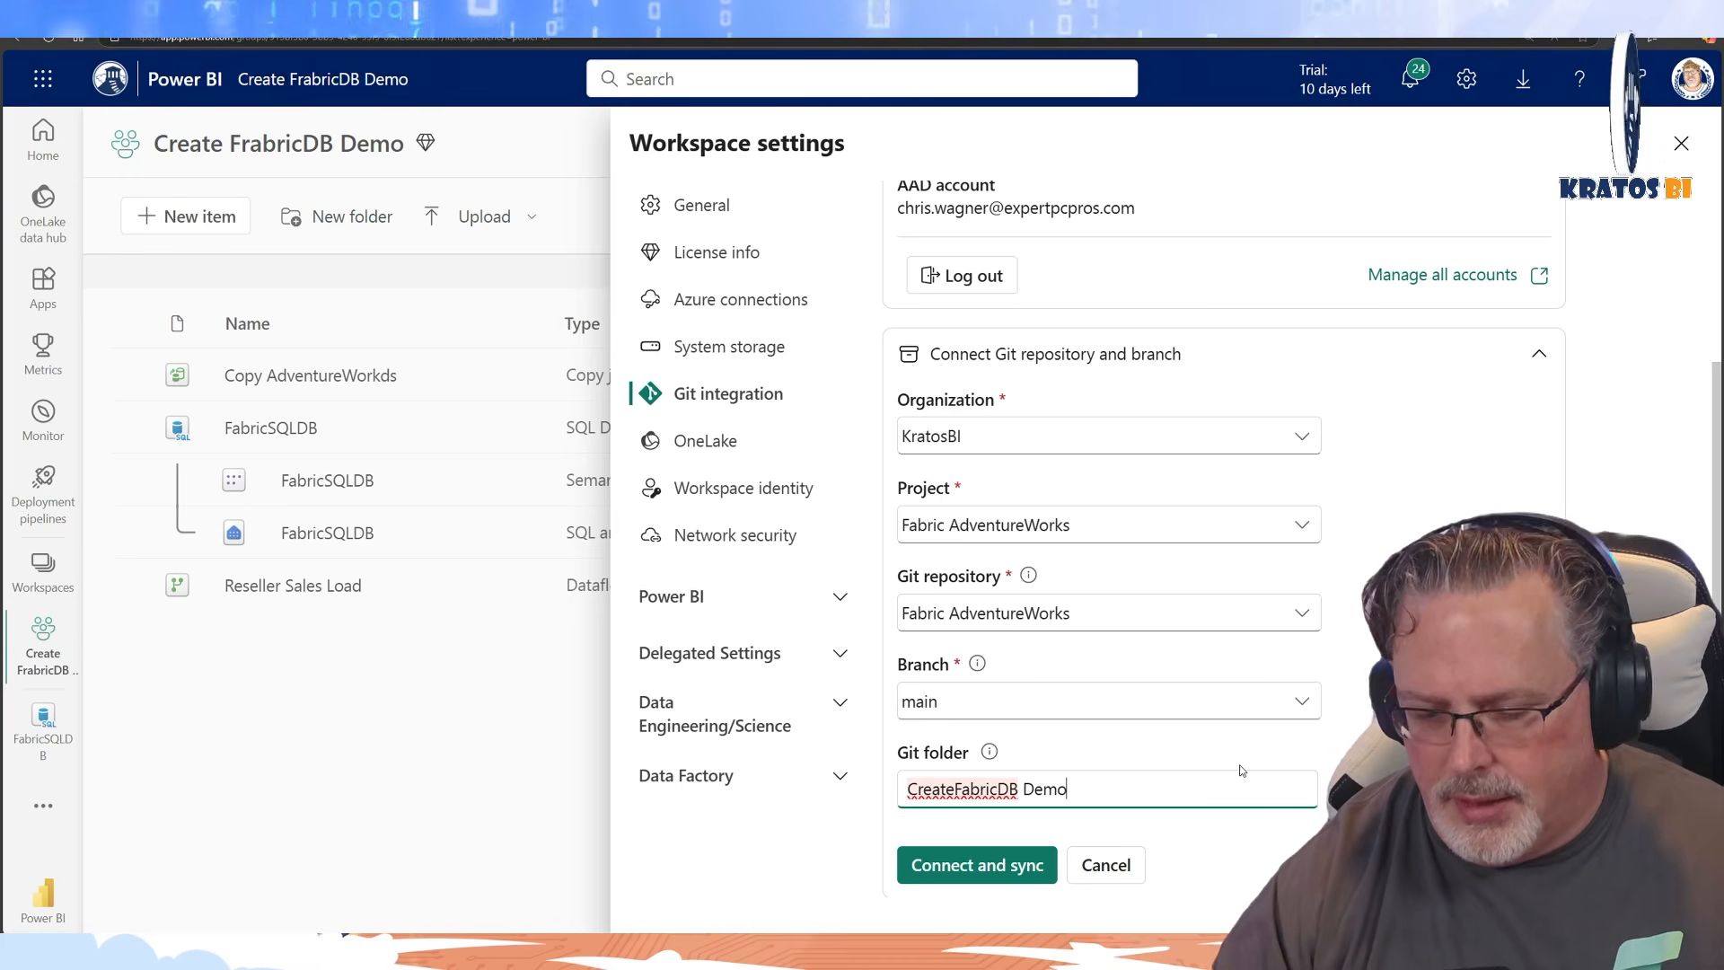
key("Left")
key("BackSpace")
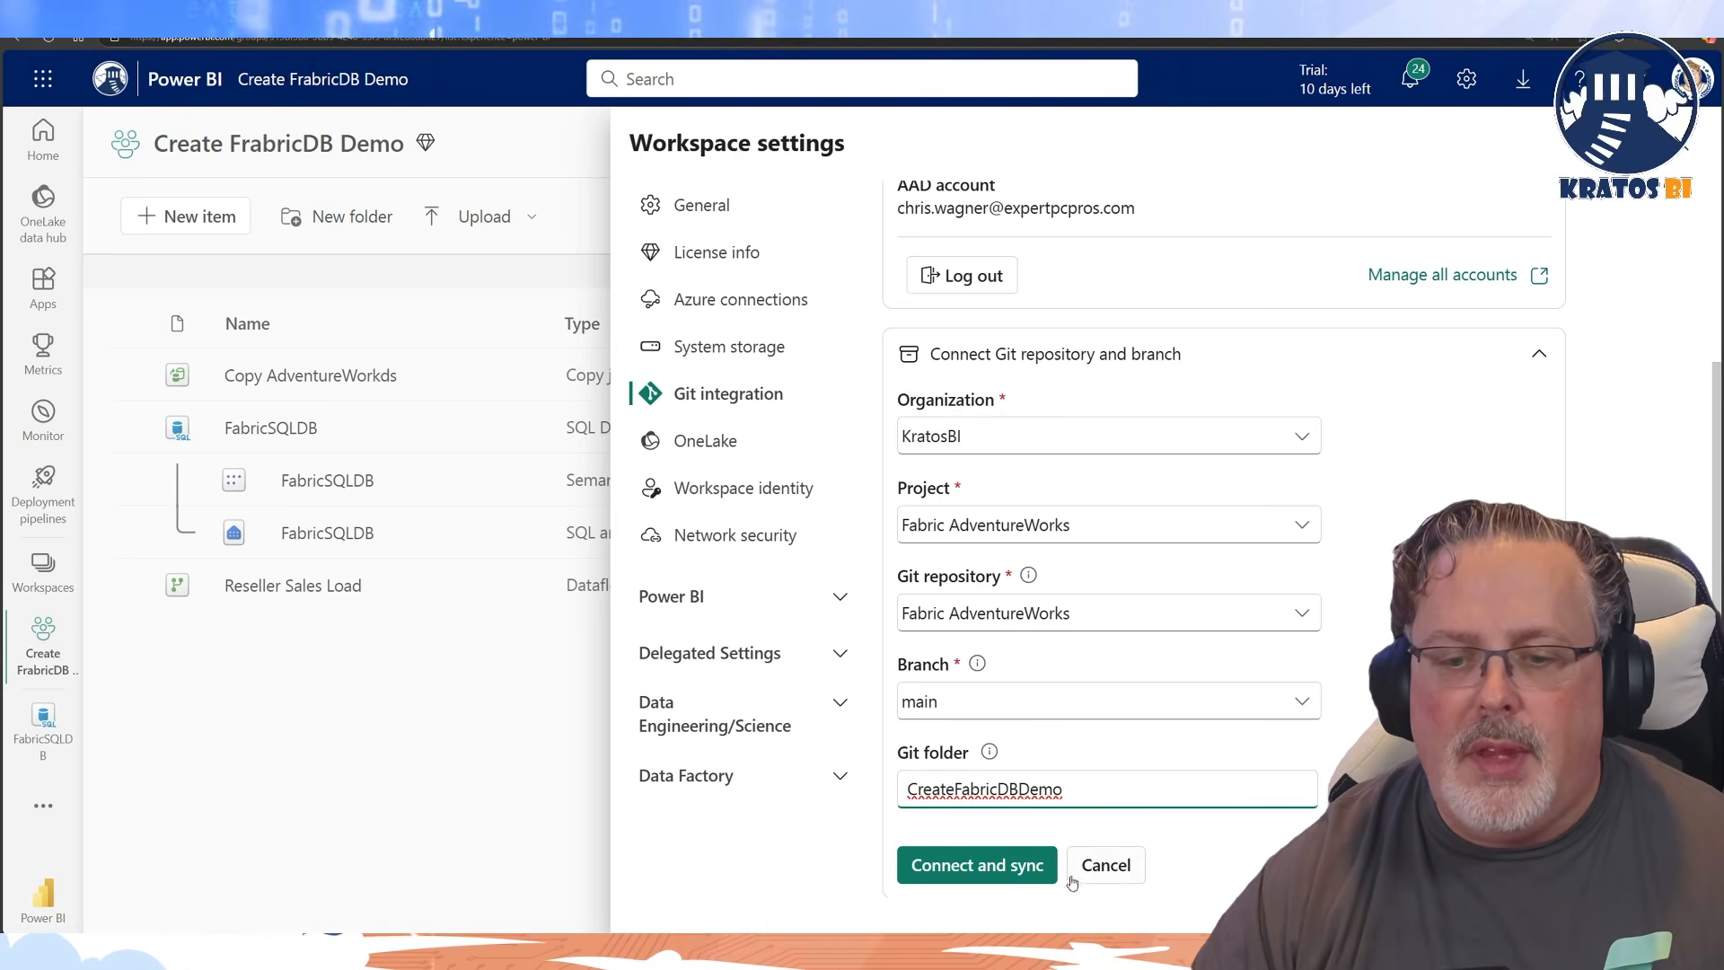
left_click(1000, 874)
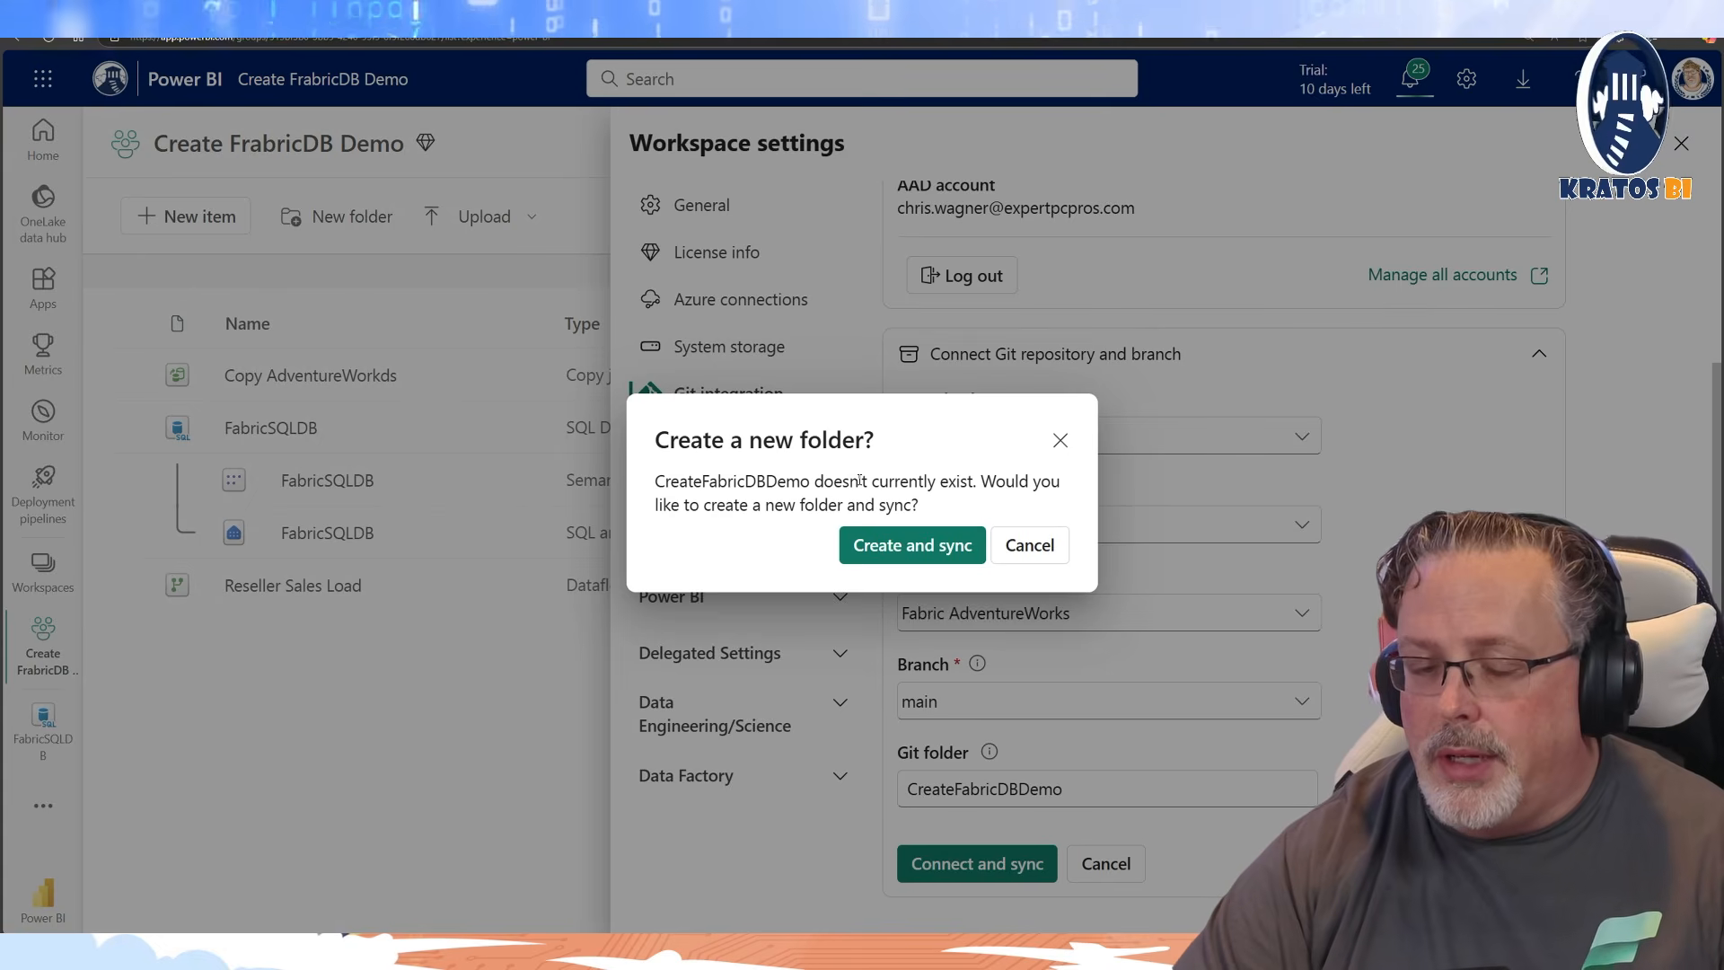
left_click(921, 546)
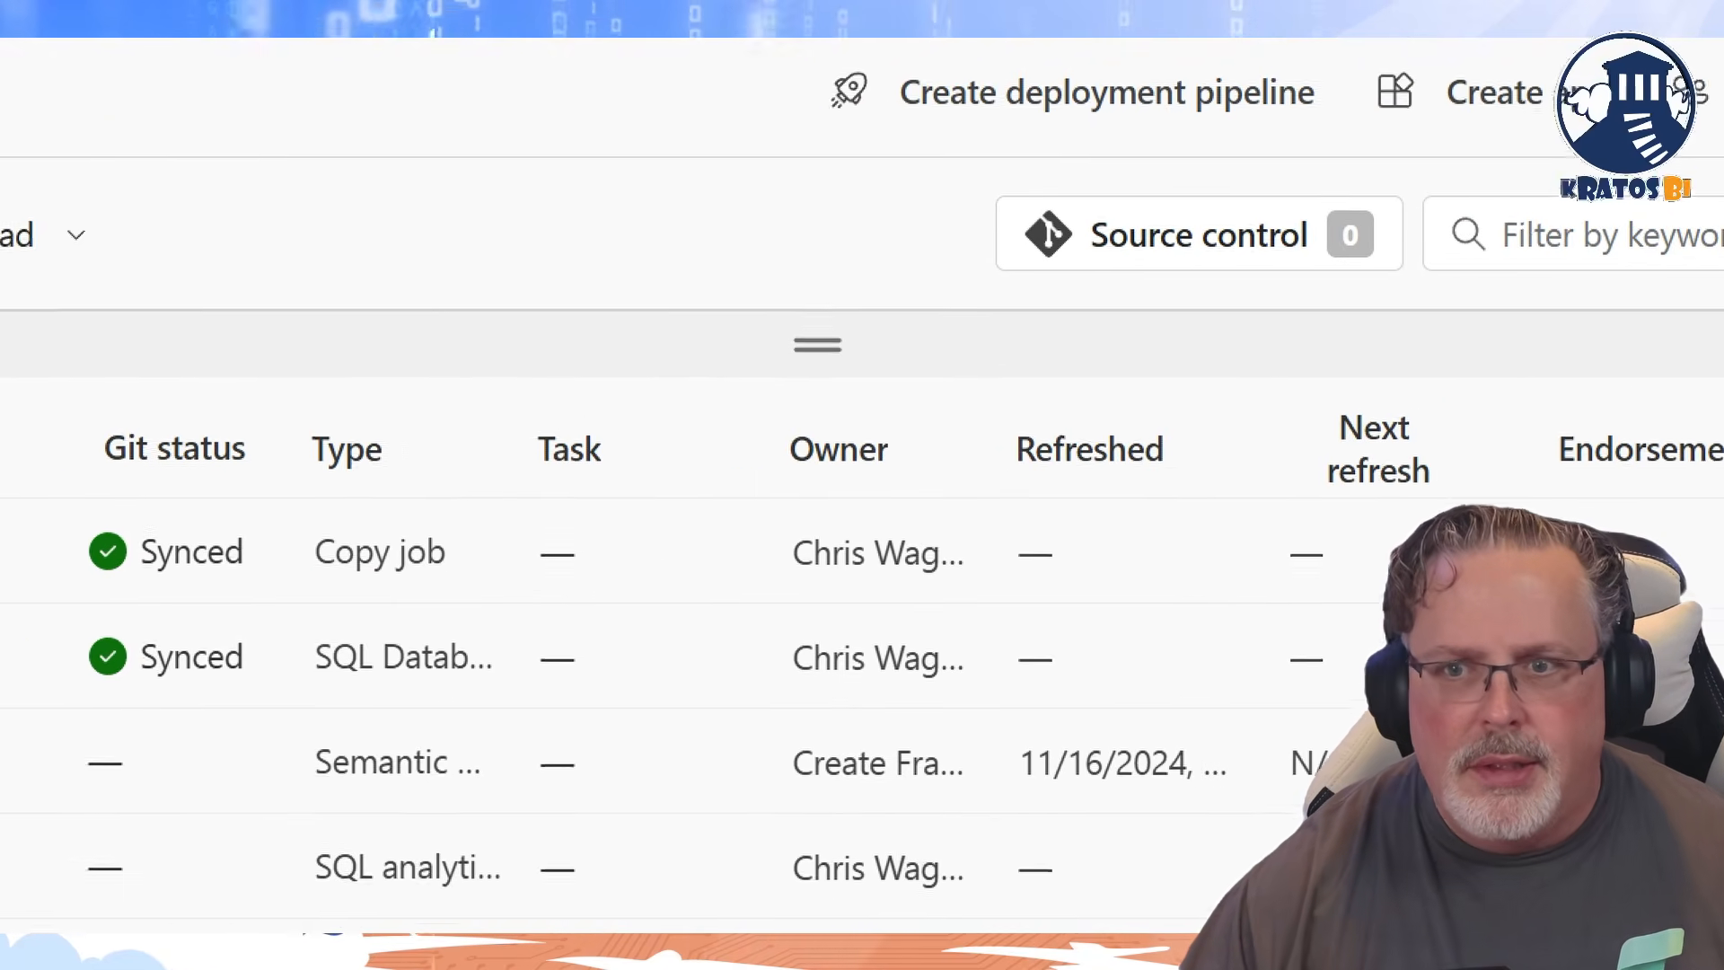
mouse_move(890, 195)
left_mouse_down()
mouse_move(1467, 391)
mouse_move(1363, 322)
left_mouse_up()
left_click_drag(1254, 245, 1309, 285)
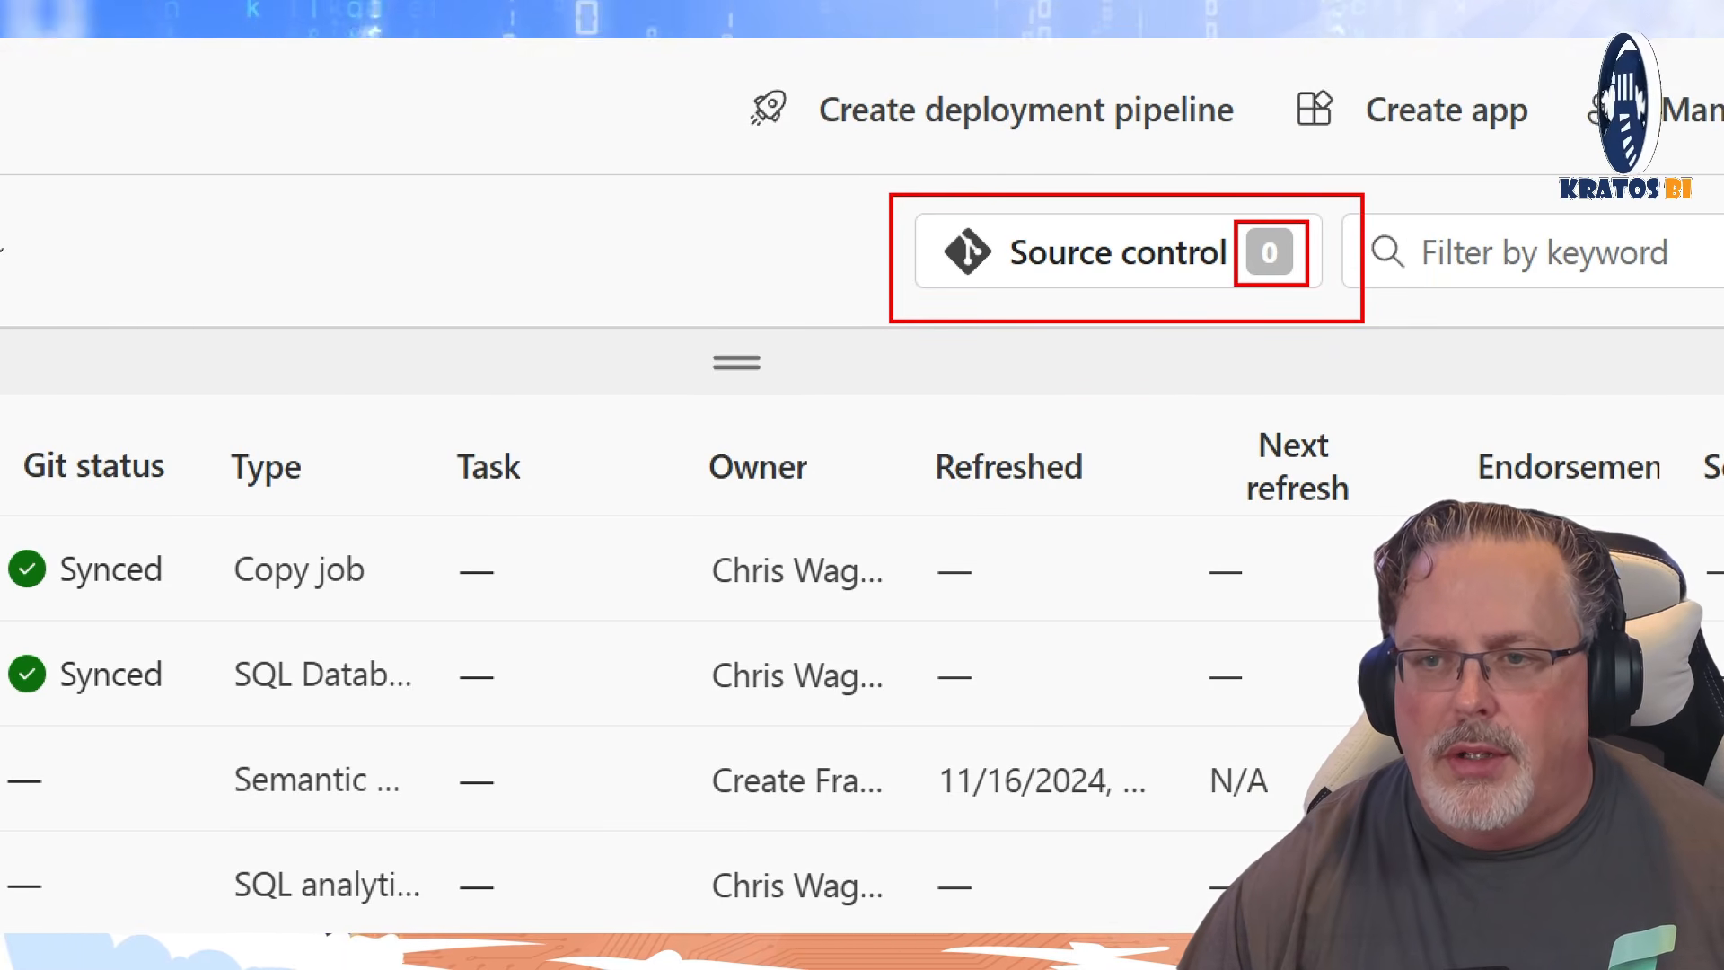
left_click_drag(1293, 180, 1290, 218)
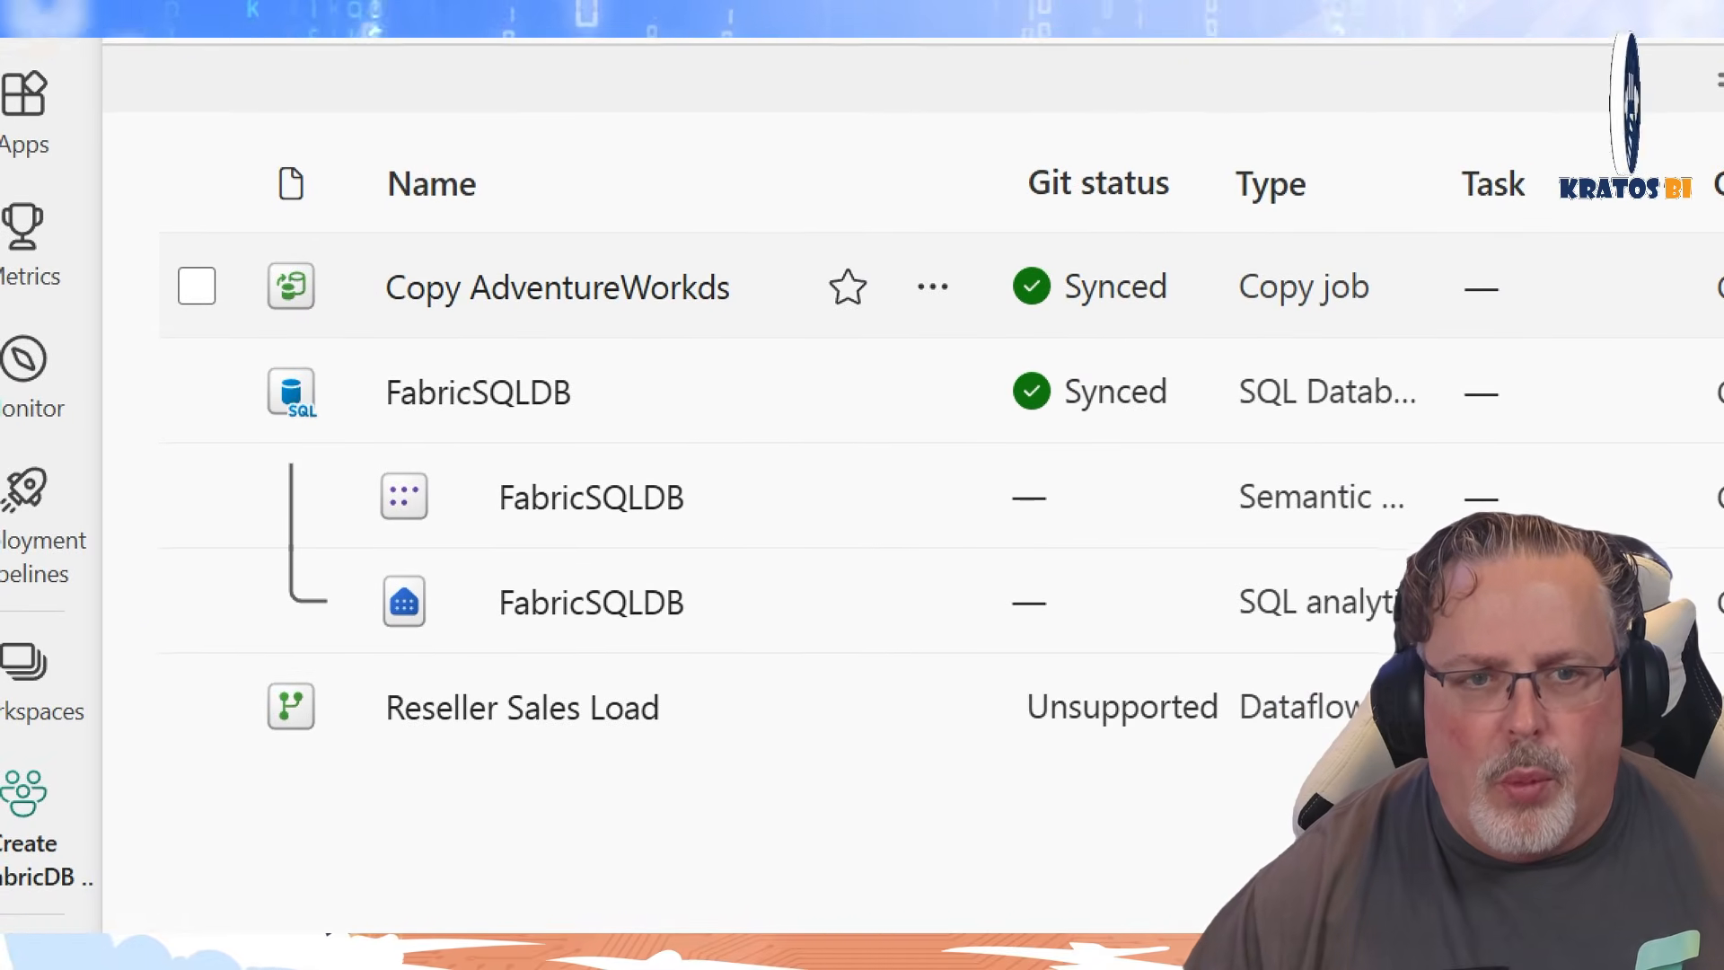
mouse_move(204, 188)
left_mouse_down()
mouse_move(1098, 348)
mouse_move(1245, 345)
left_mouse_up()
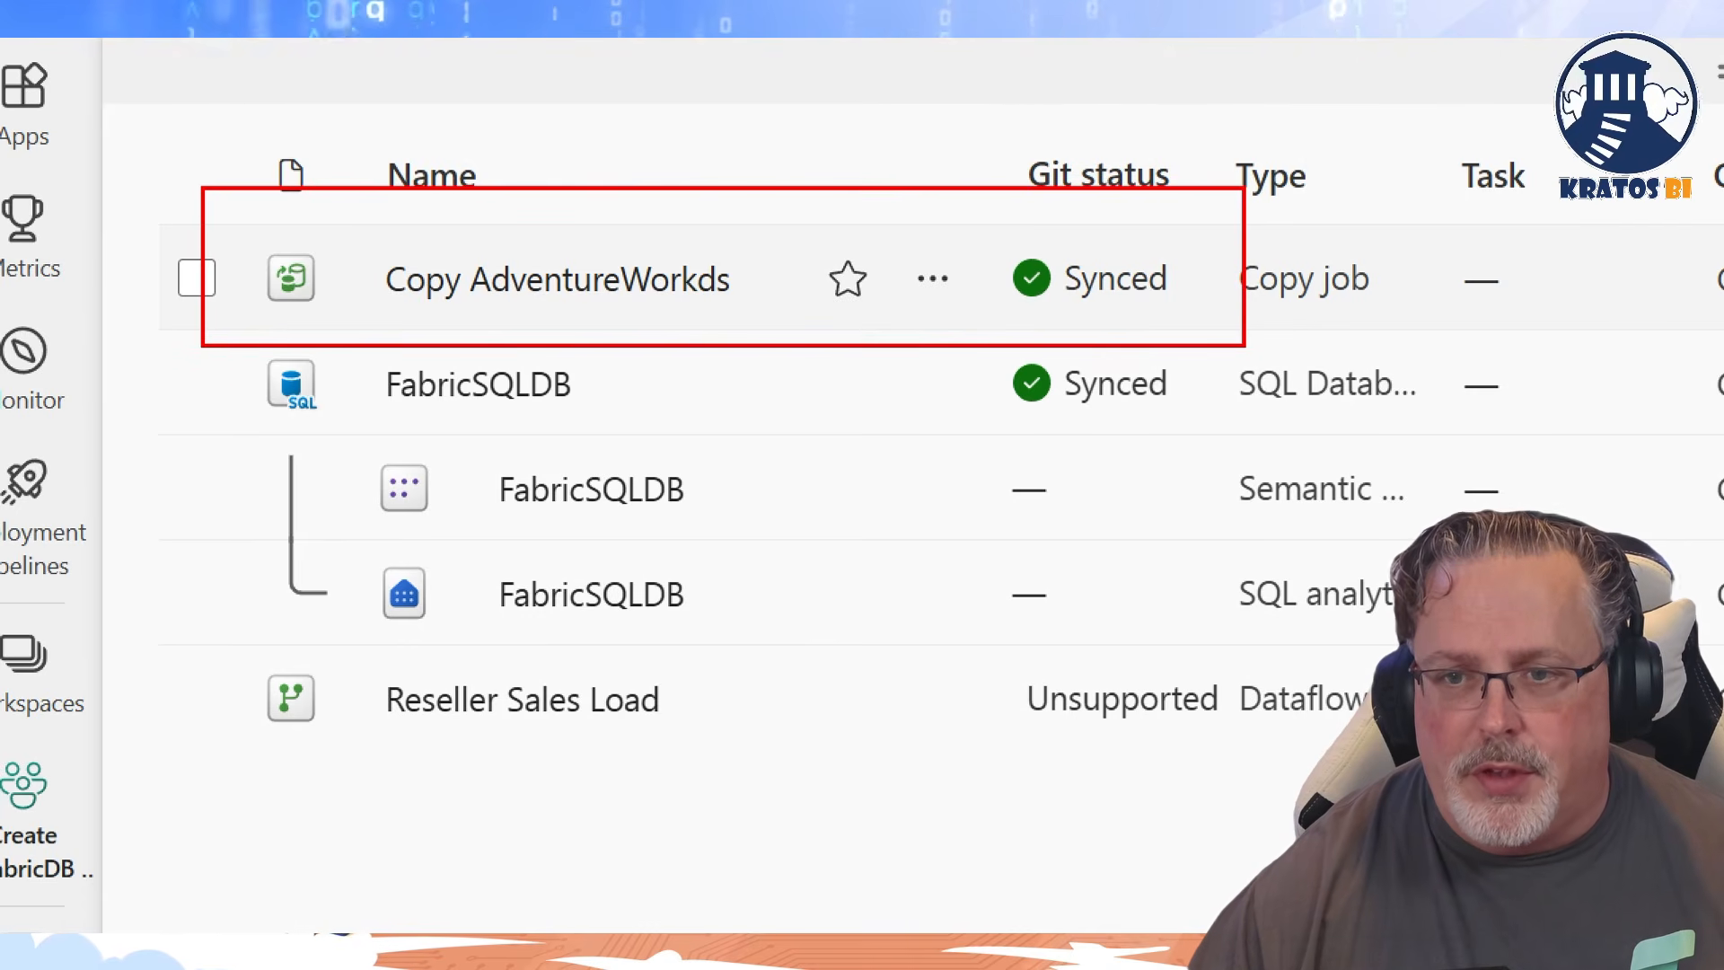
left_click_drag(1331, 230, 1247, 249)
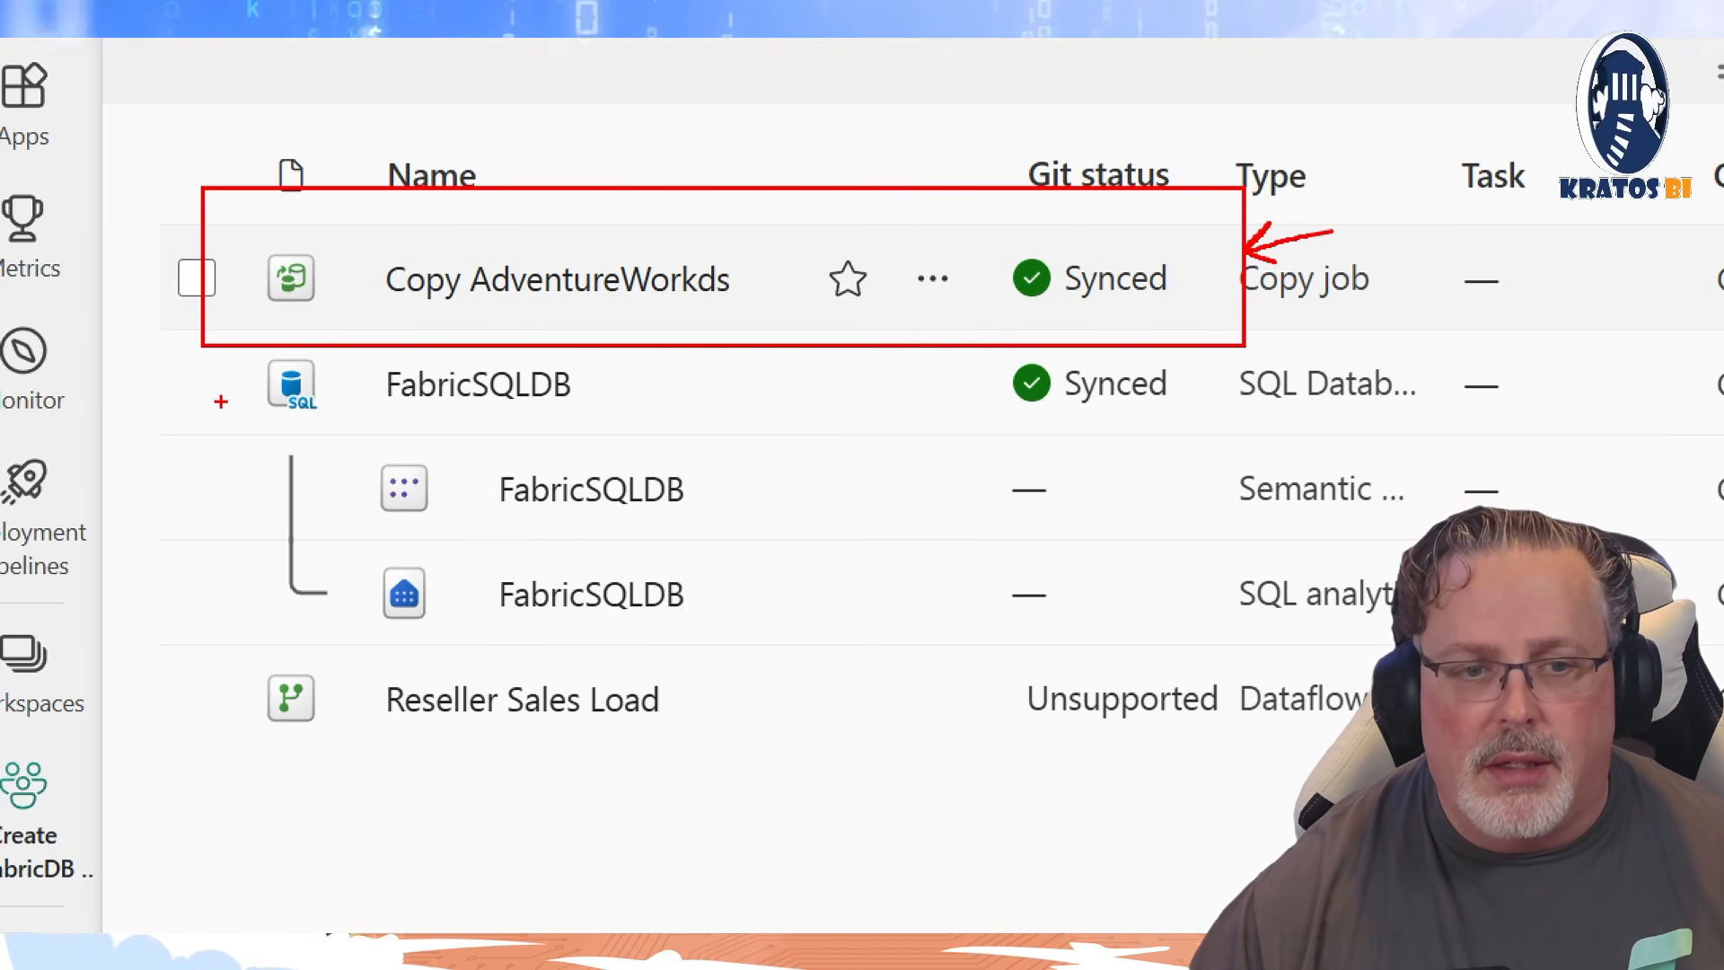
mouse_move(203, 343)
left_mouse_down()
mouse_move(724, 435)
mouse_move(1051, 435)
mouse_move(1239, 597)
mouse_move(1253, 669)
mouse_move(1251, 653)
left_mouse_up()
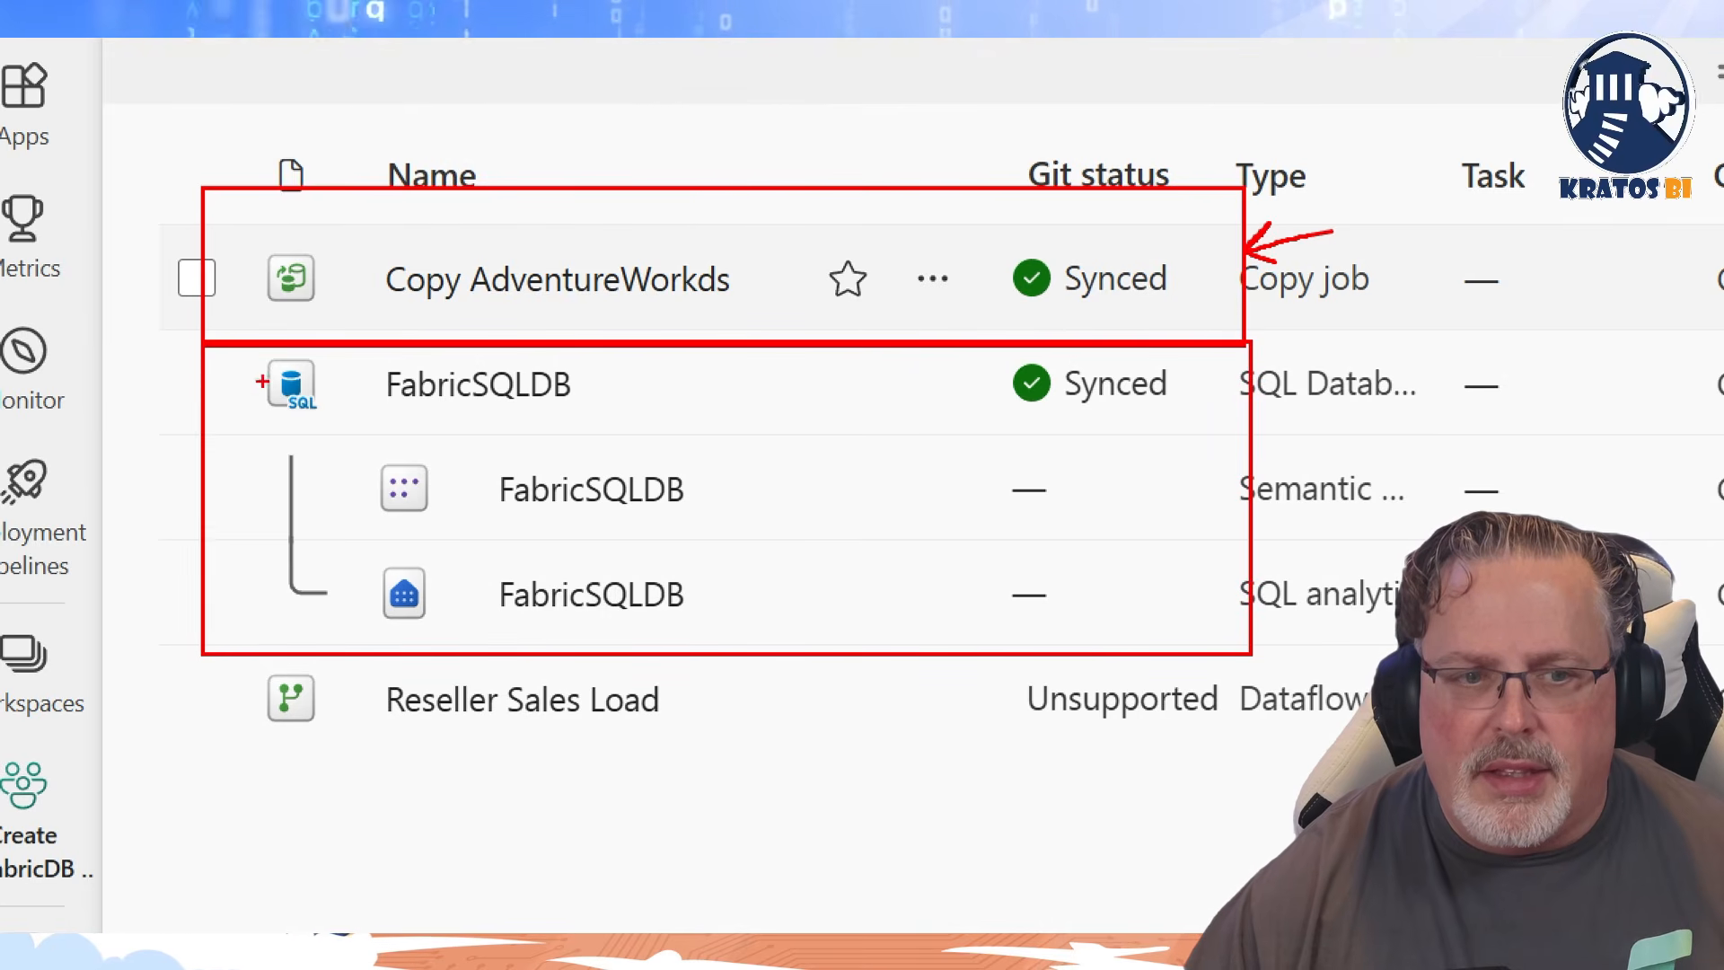
mouse_move(225, 345)
left_mouse_down()
mouse_move(609, 420)
mouse_move(1232, 443)
left_mouse_up()
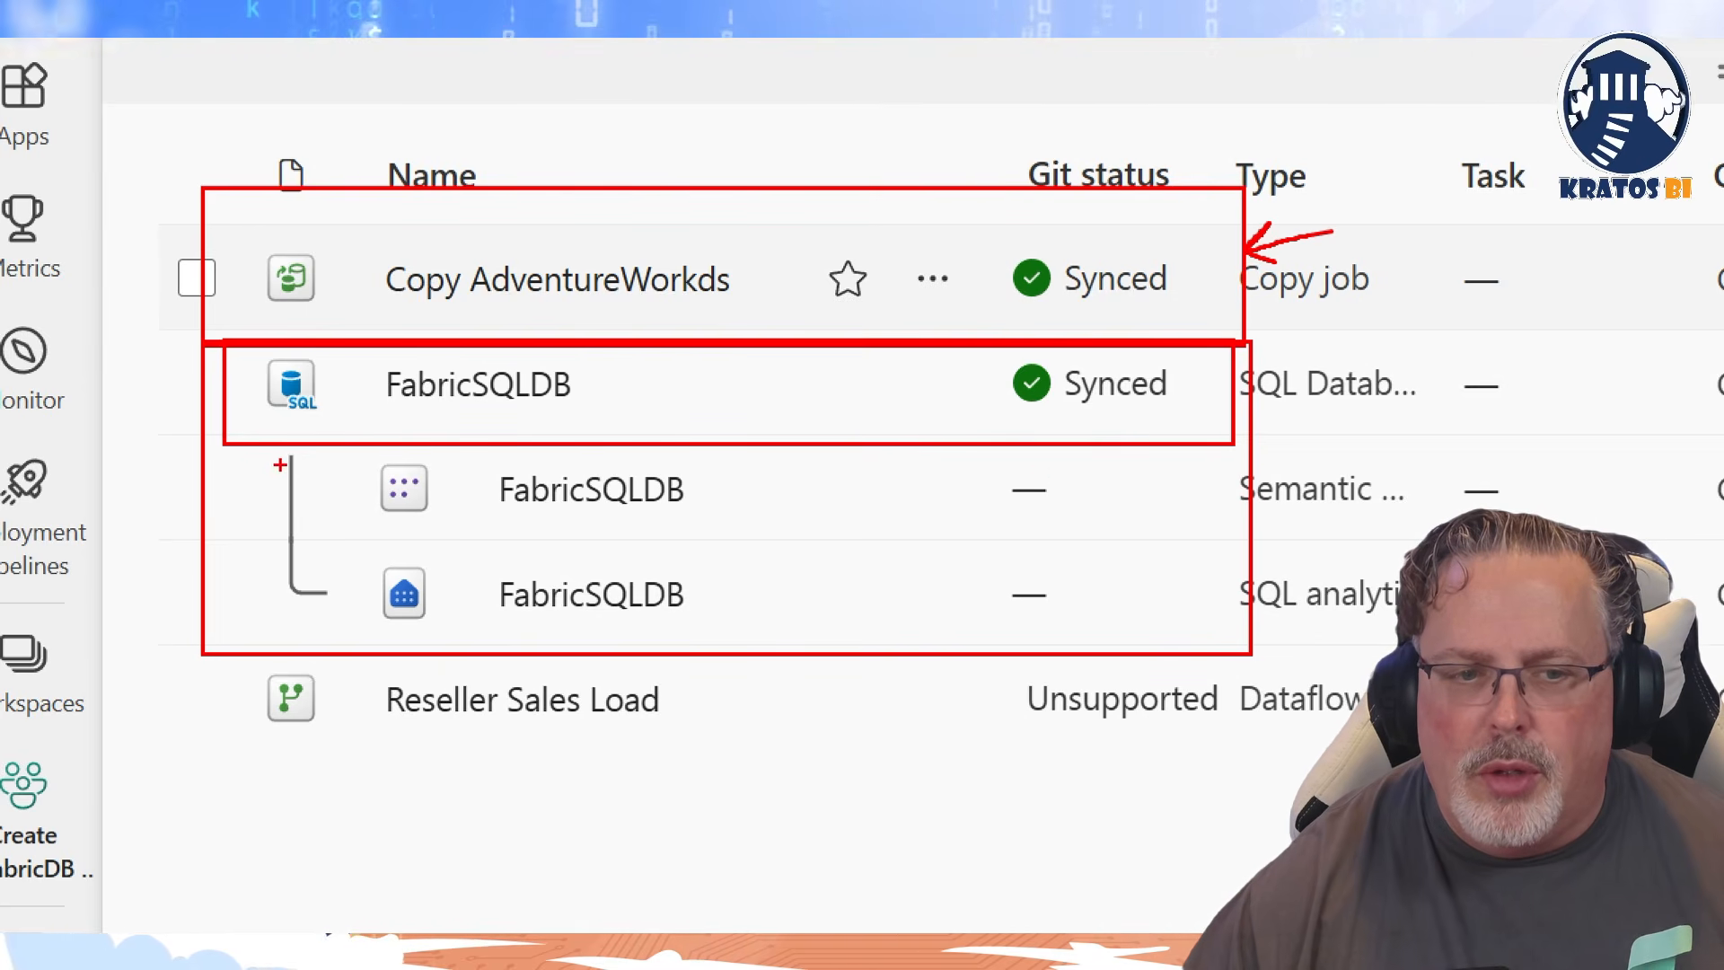
left_click_drag(274, 447, 359, 621)
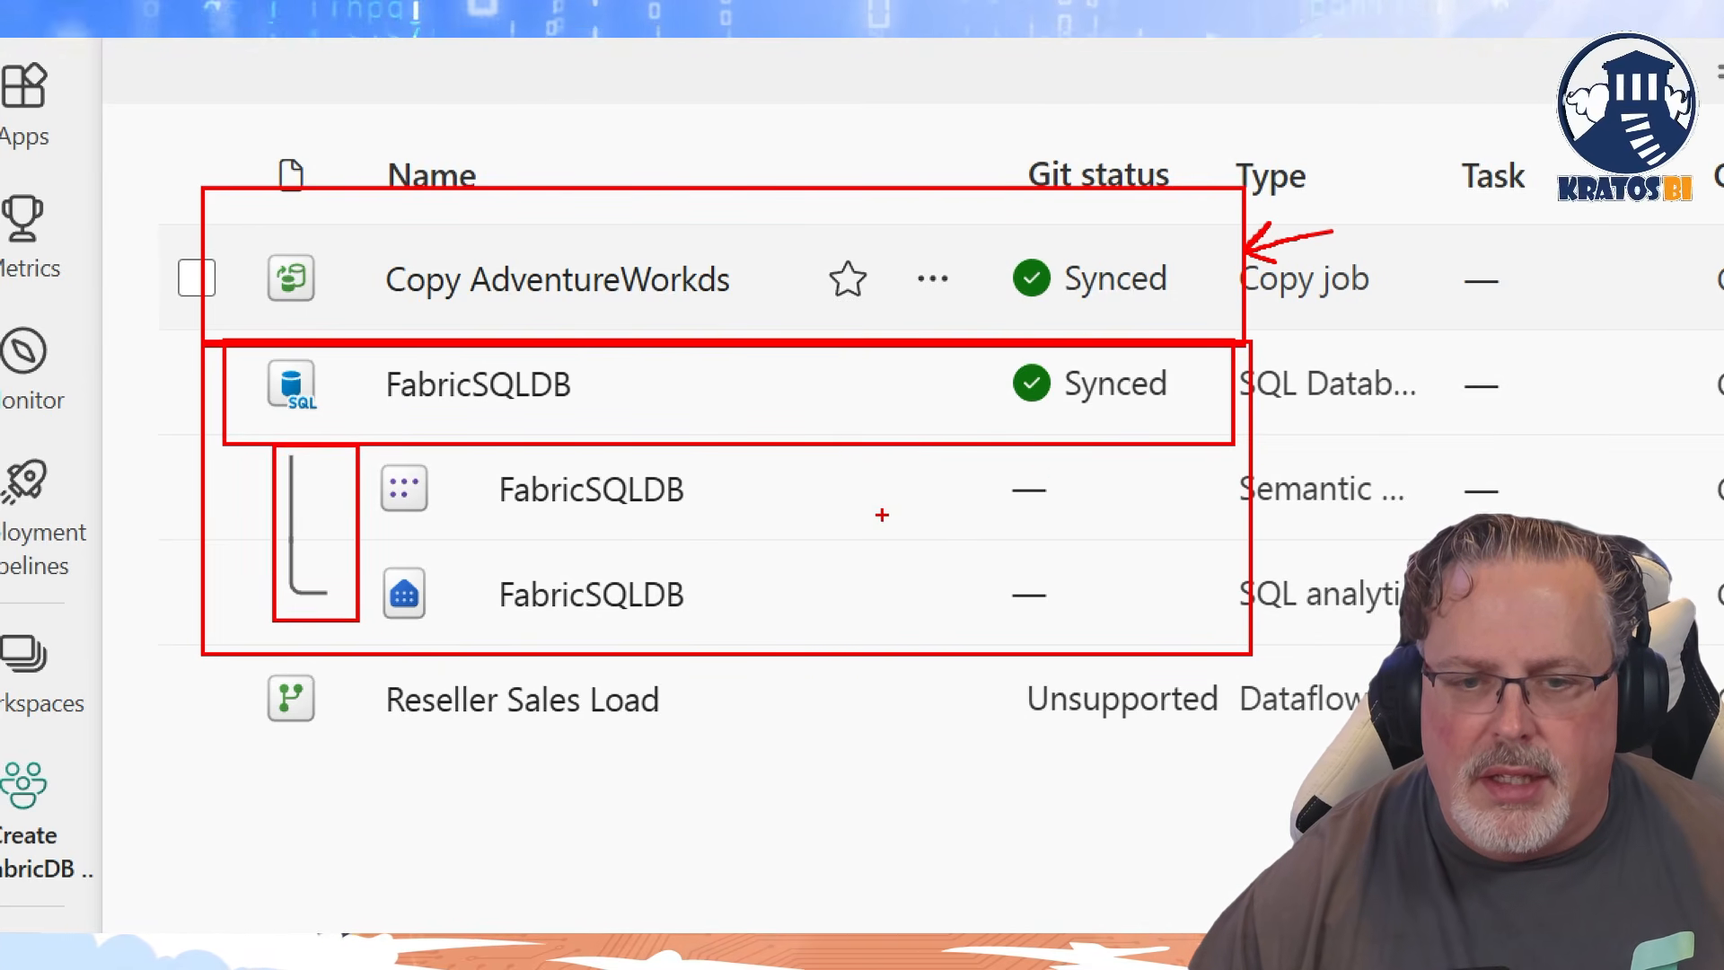
mouse_move(1197, 580)
left_mouse_down()
mouse_move(1118, 585)
mouse_move(1113, 609)
left_mouse_up()
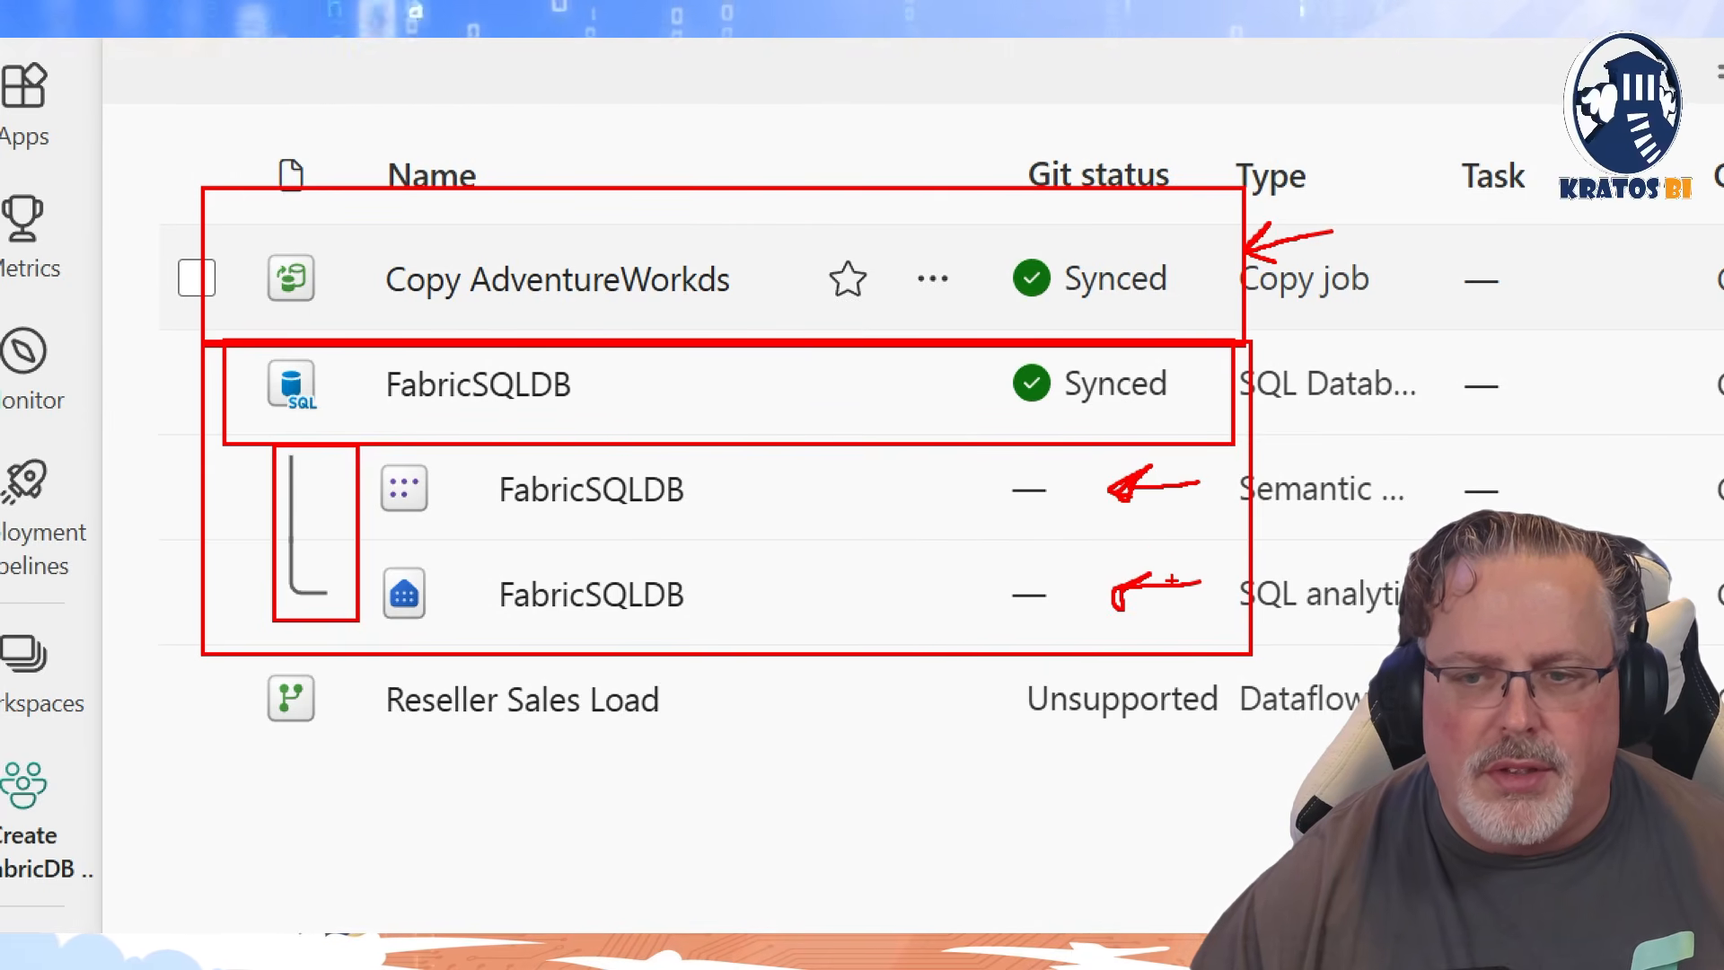
mouse_move(1206, 579)
left_mouse_down()
mouse_move(1226, 568)
mouse_move(1202, 553)
mouse_move(1209, 476)
left_mouse_up()
left_click(1208, 524)
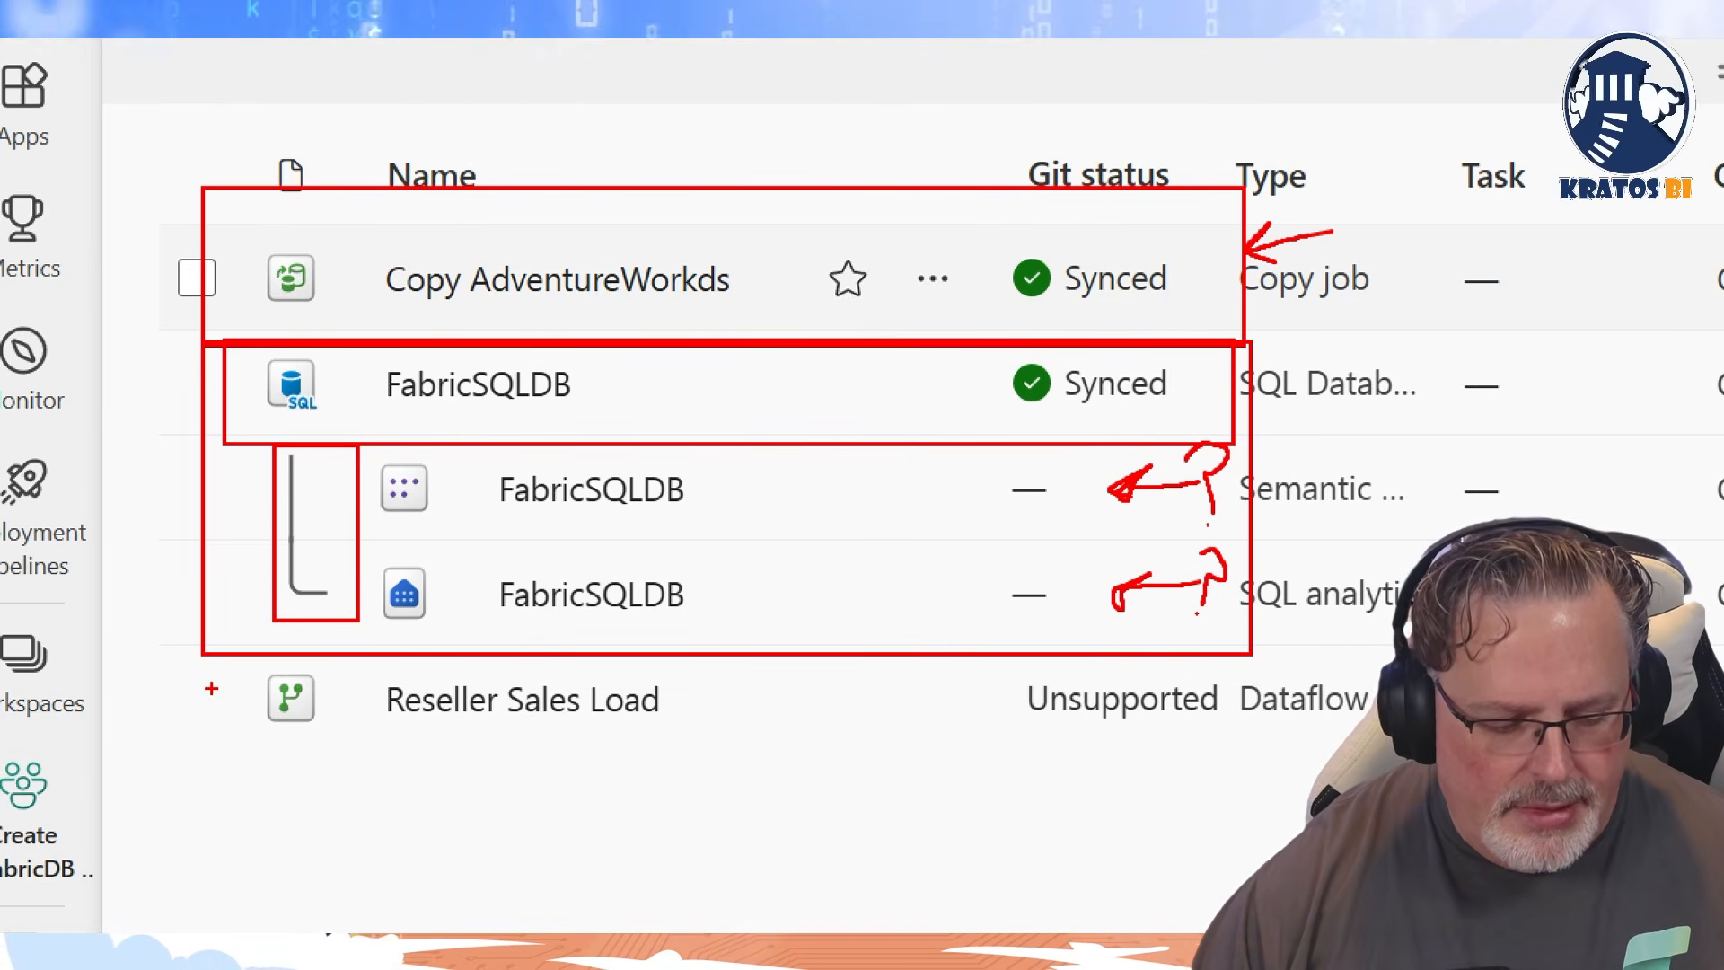
mouse_move(206, 659)
left_mouse_down()
mouse_move(453, 716)
mouse_move(1235, 746)
left_mouse_up()
mouse_move(1011, 673)
left_mouse_down()
mouse_move(1042, 712)
mouse_move(1229, 730)
left_mouse_up()
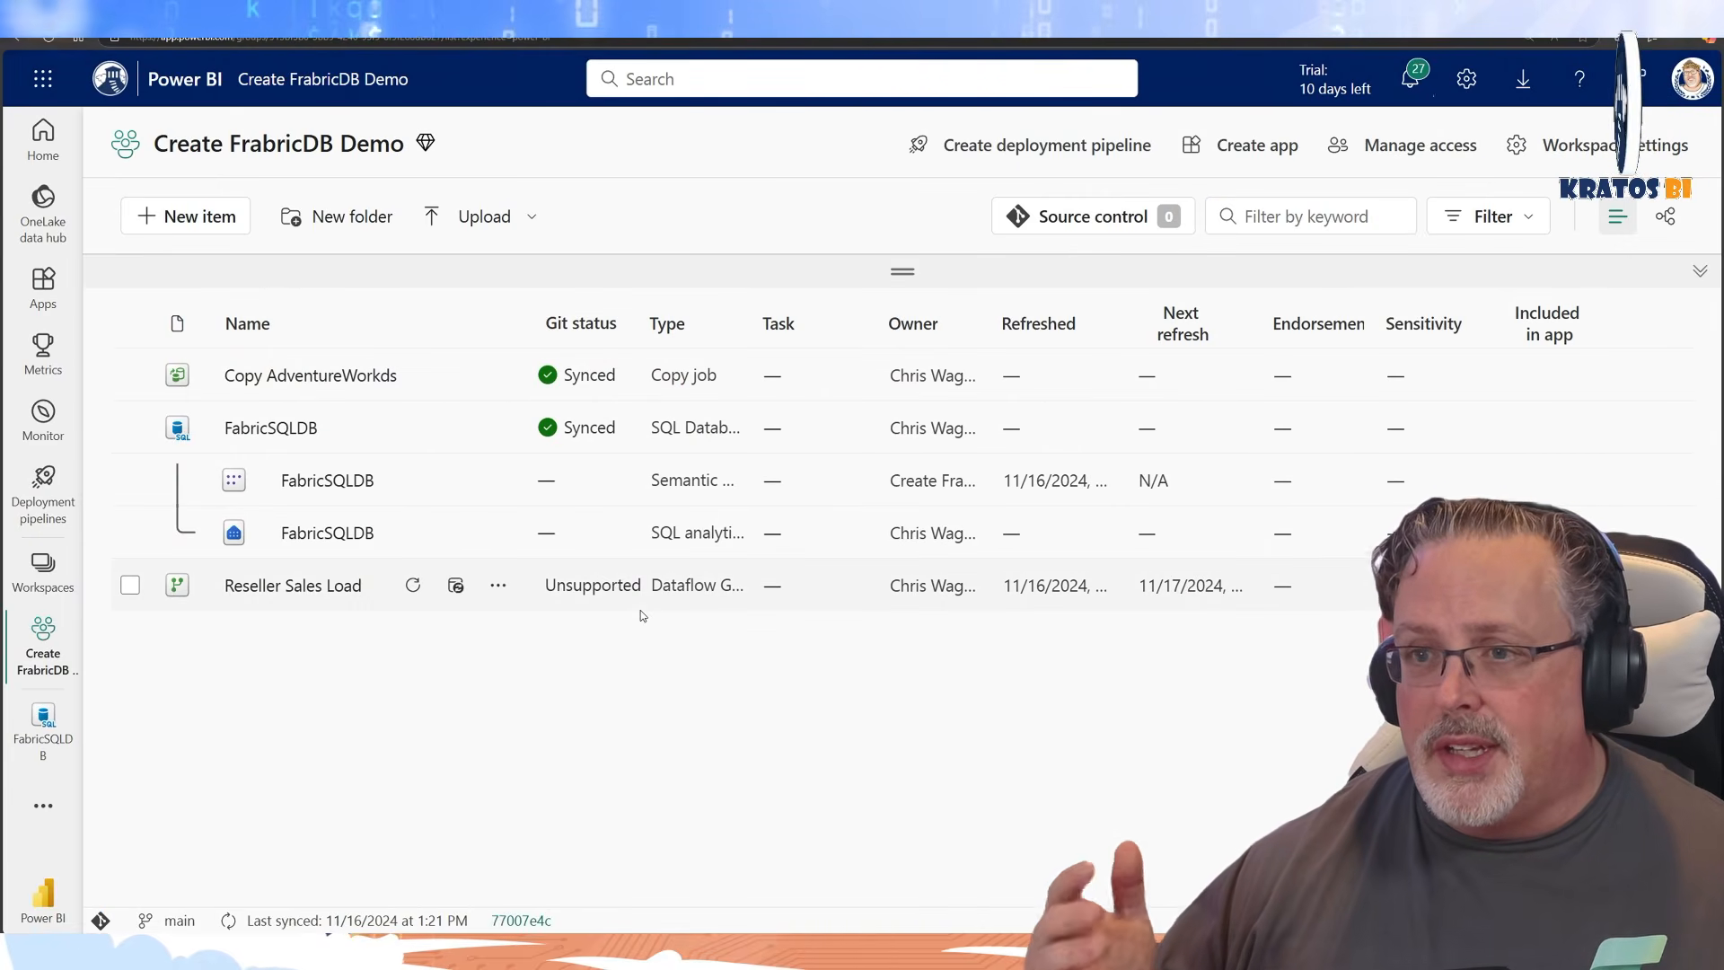
Review the pending changes and updates in the workspace's source control
left_click(1070, 218)
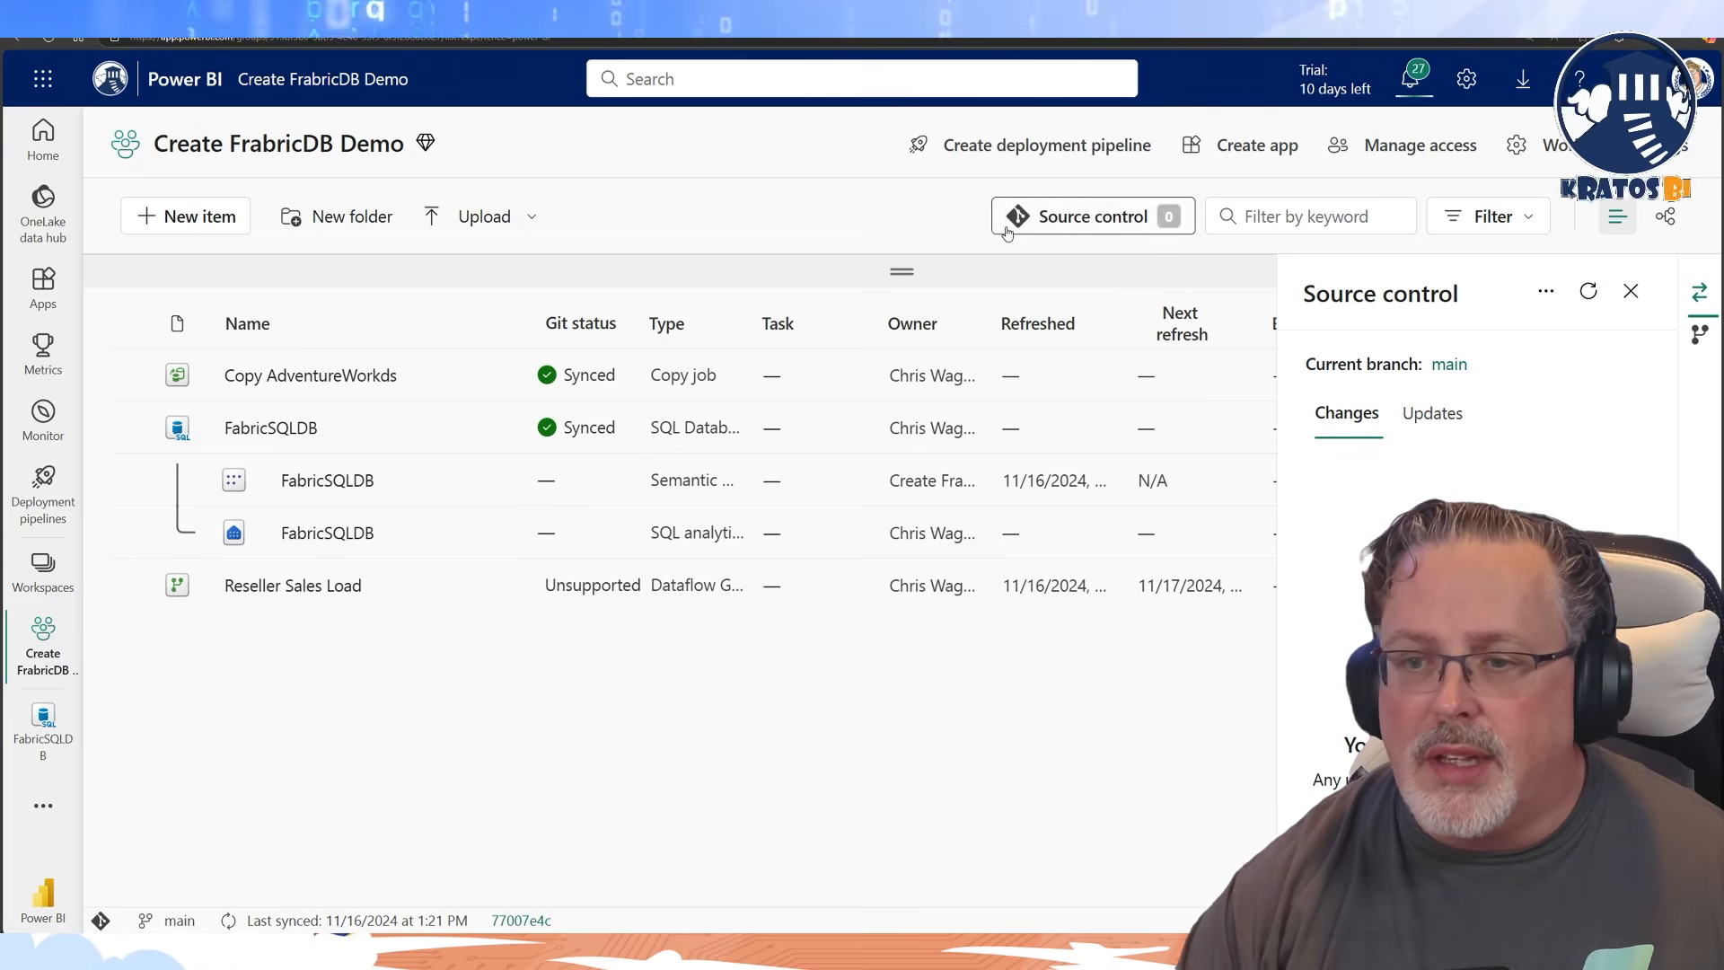
left_click(1441, 421)
left_click(1365, 415)
left_click(1441, 420)
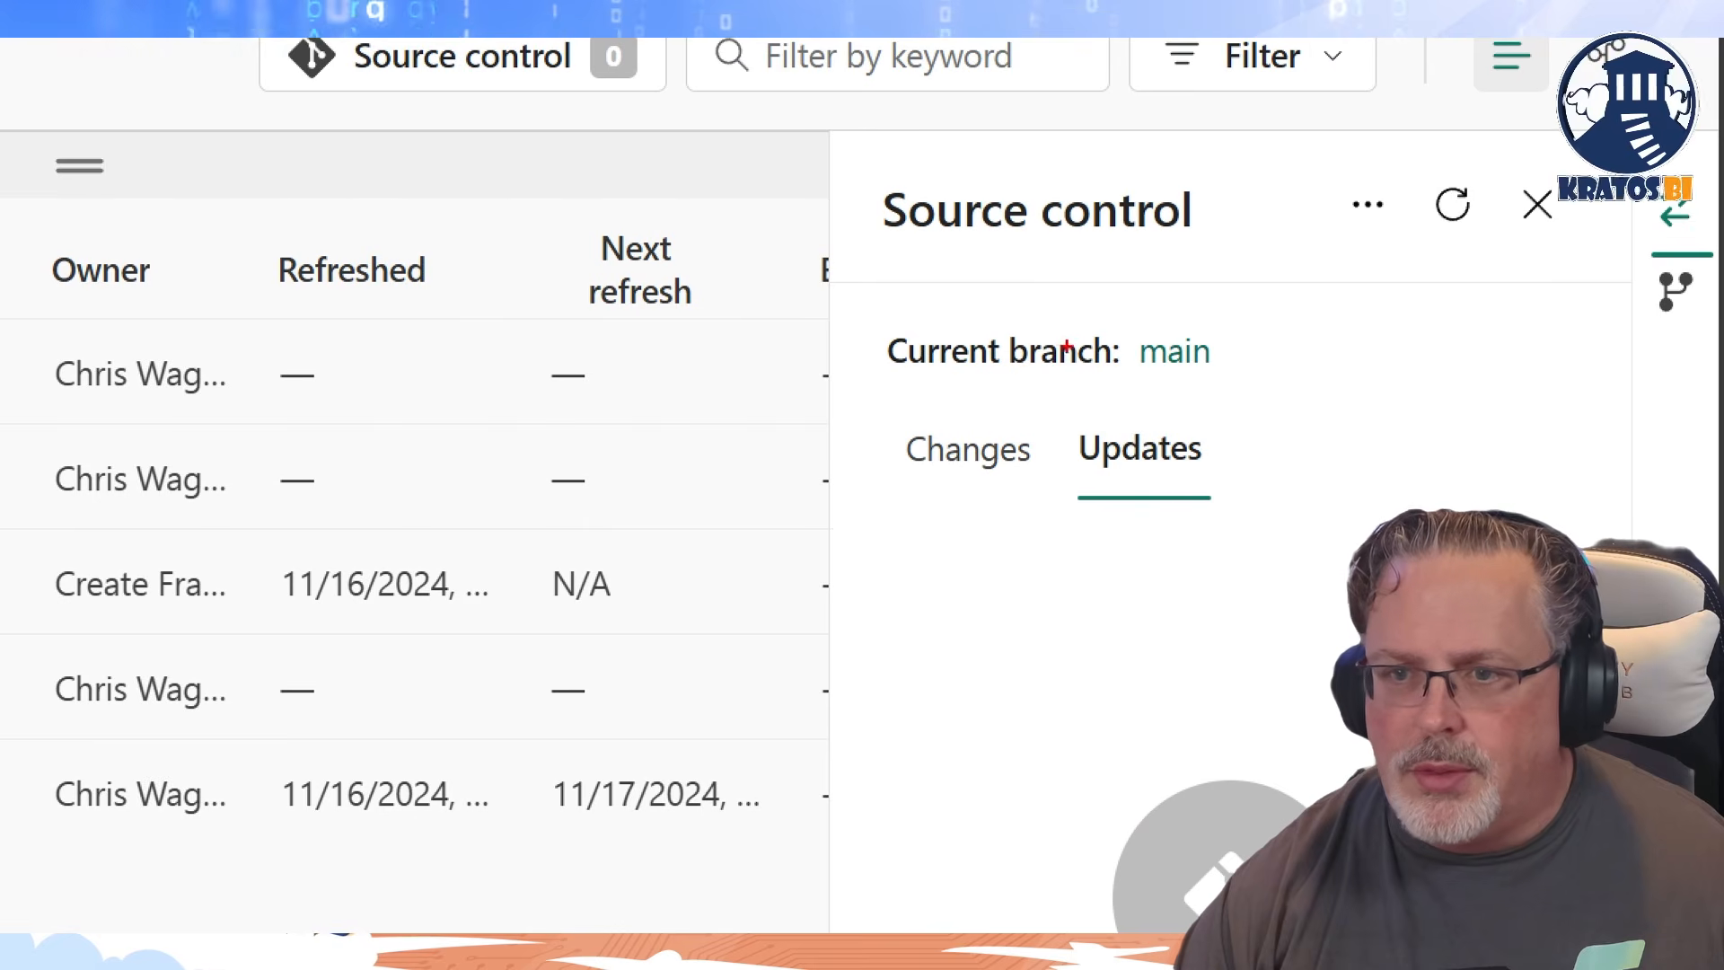
View the main branch's repository files in Azure DevOps, and return to the Power BI workspace with source control closed
left_click_drag(1107, 306, 1271, 389)
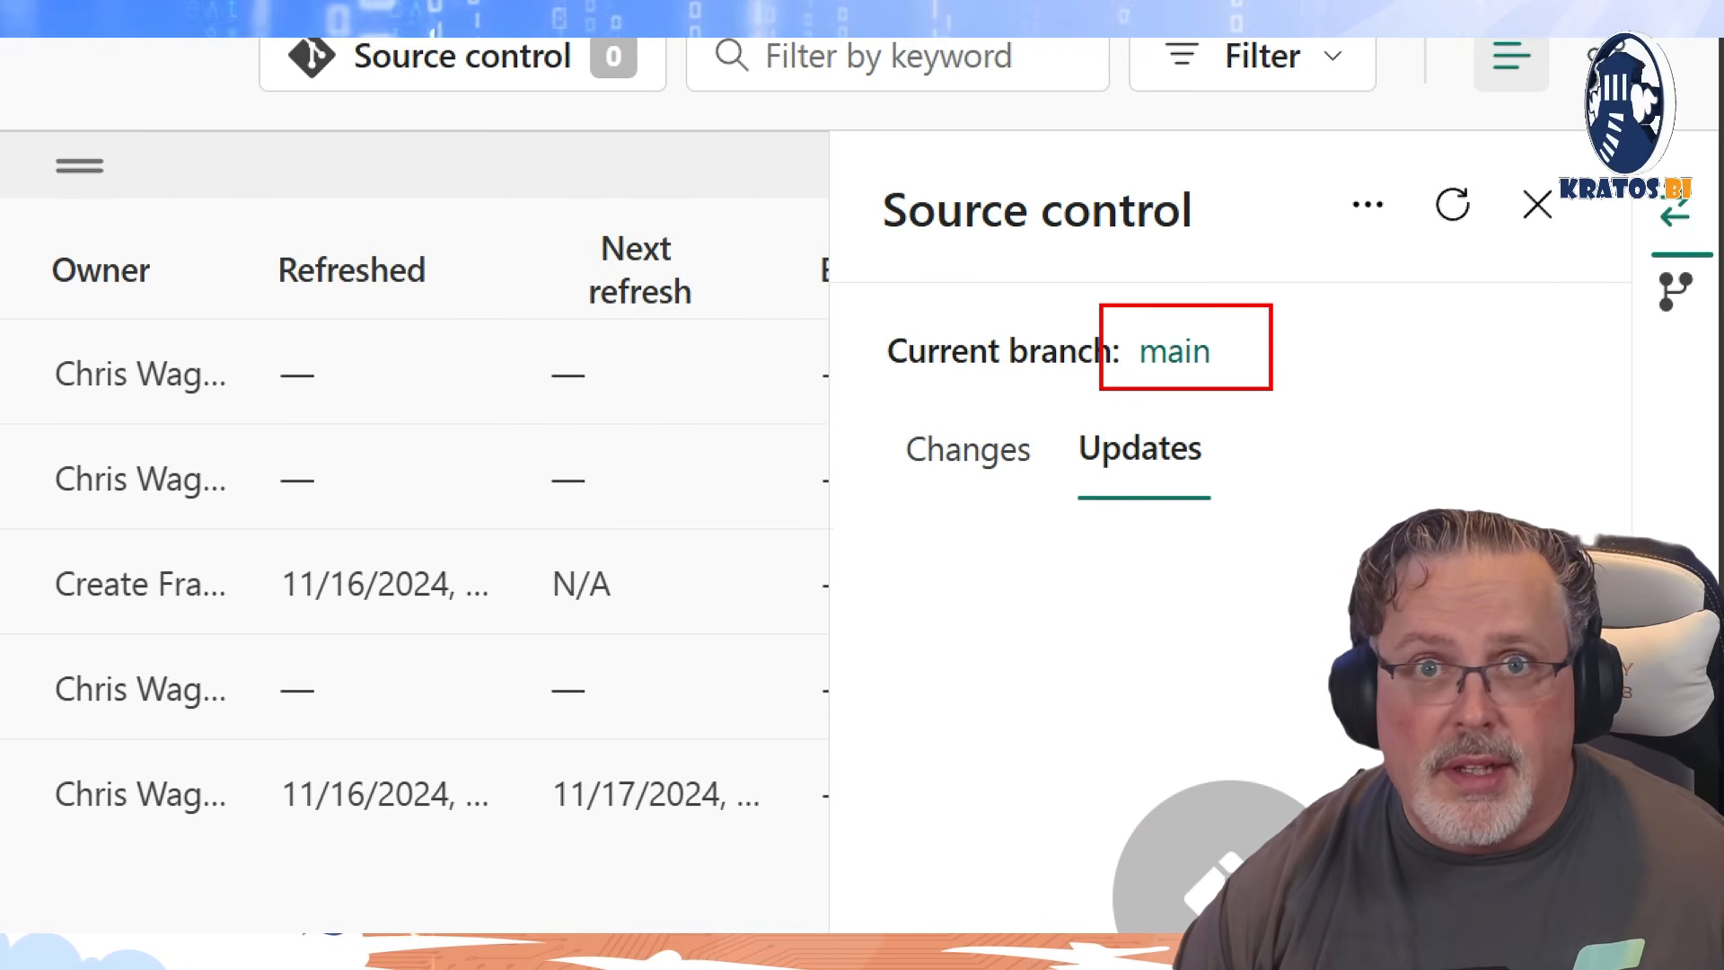
left_click(1450, 365)
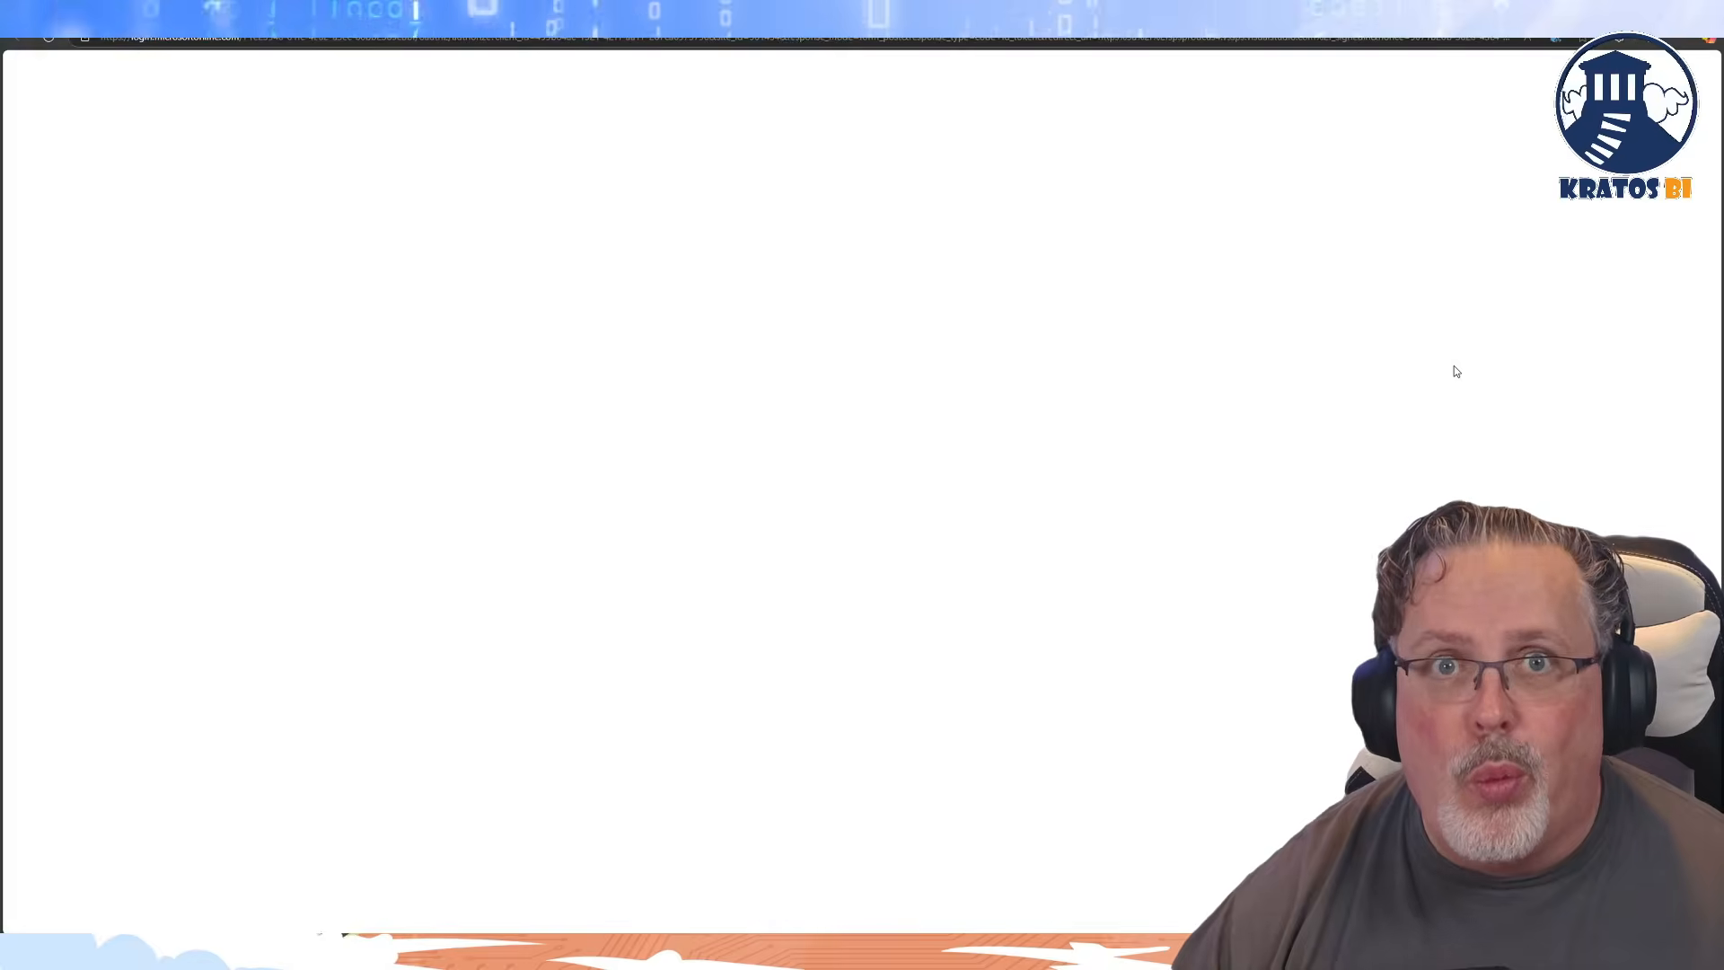
left_click(891, 453)
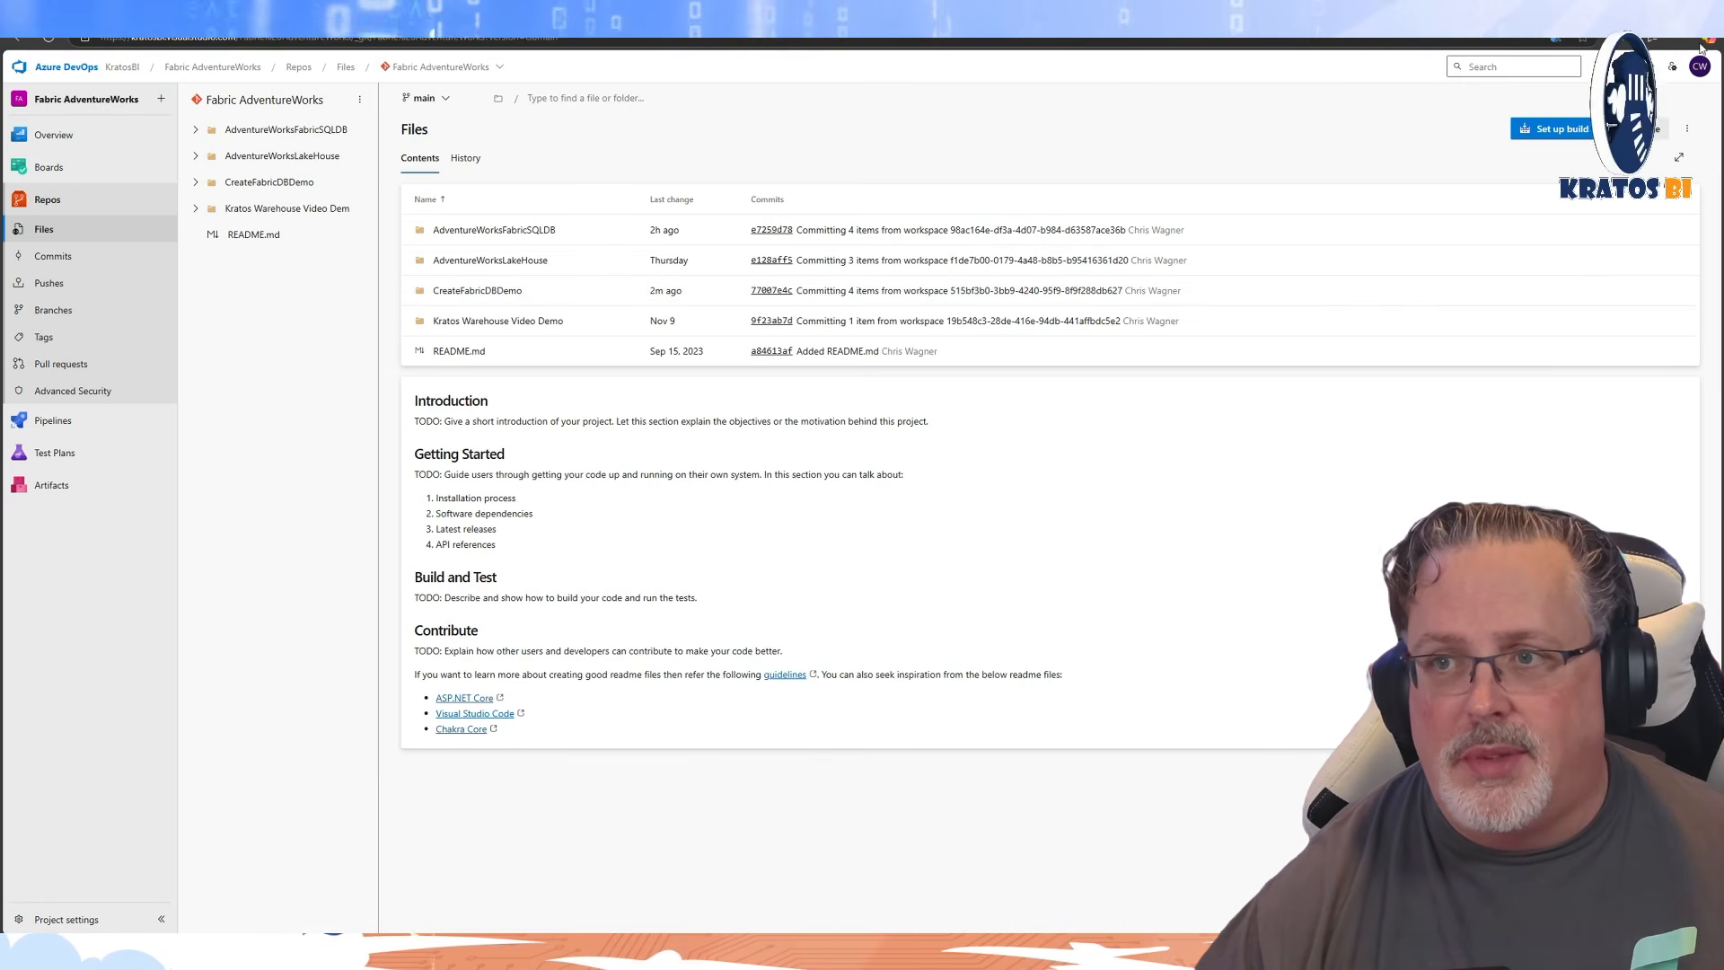
left_click(1619, 10)
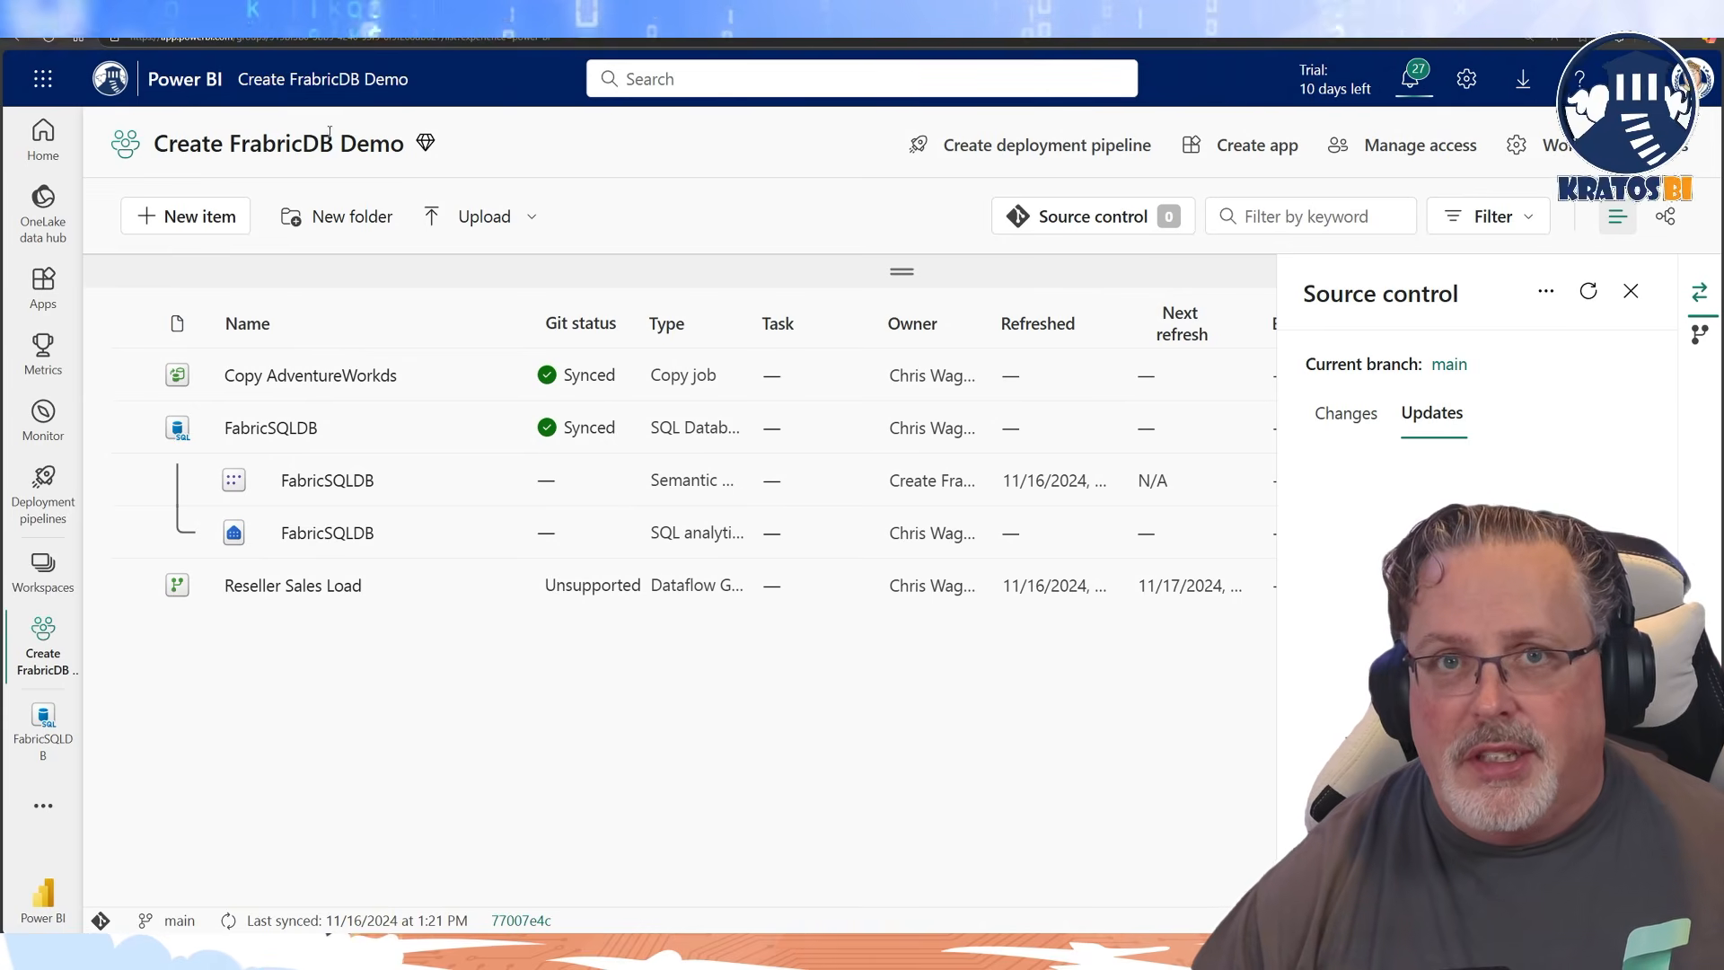
left_click(1630, 291)
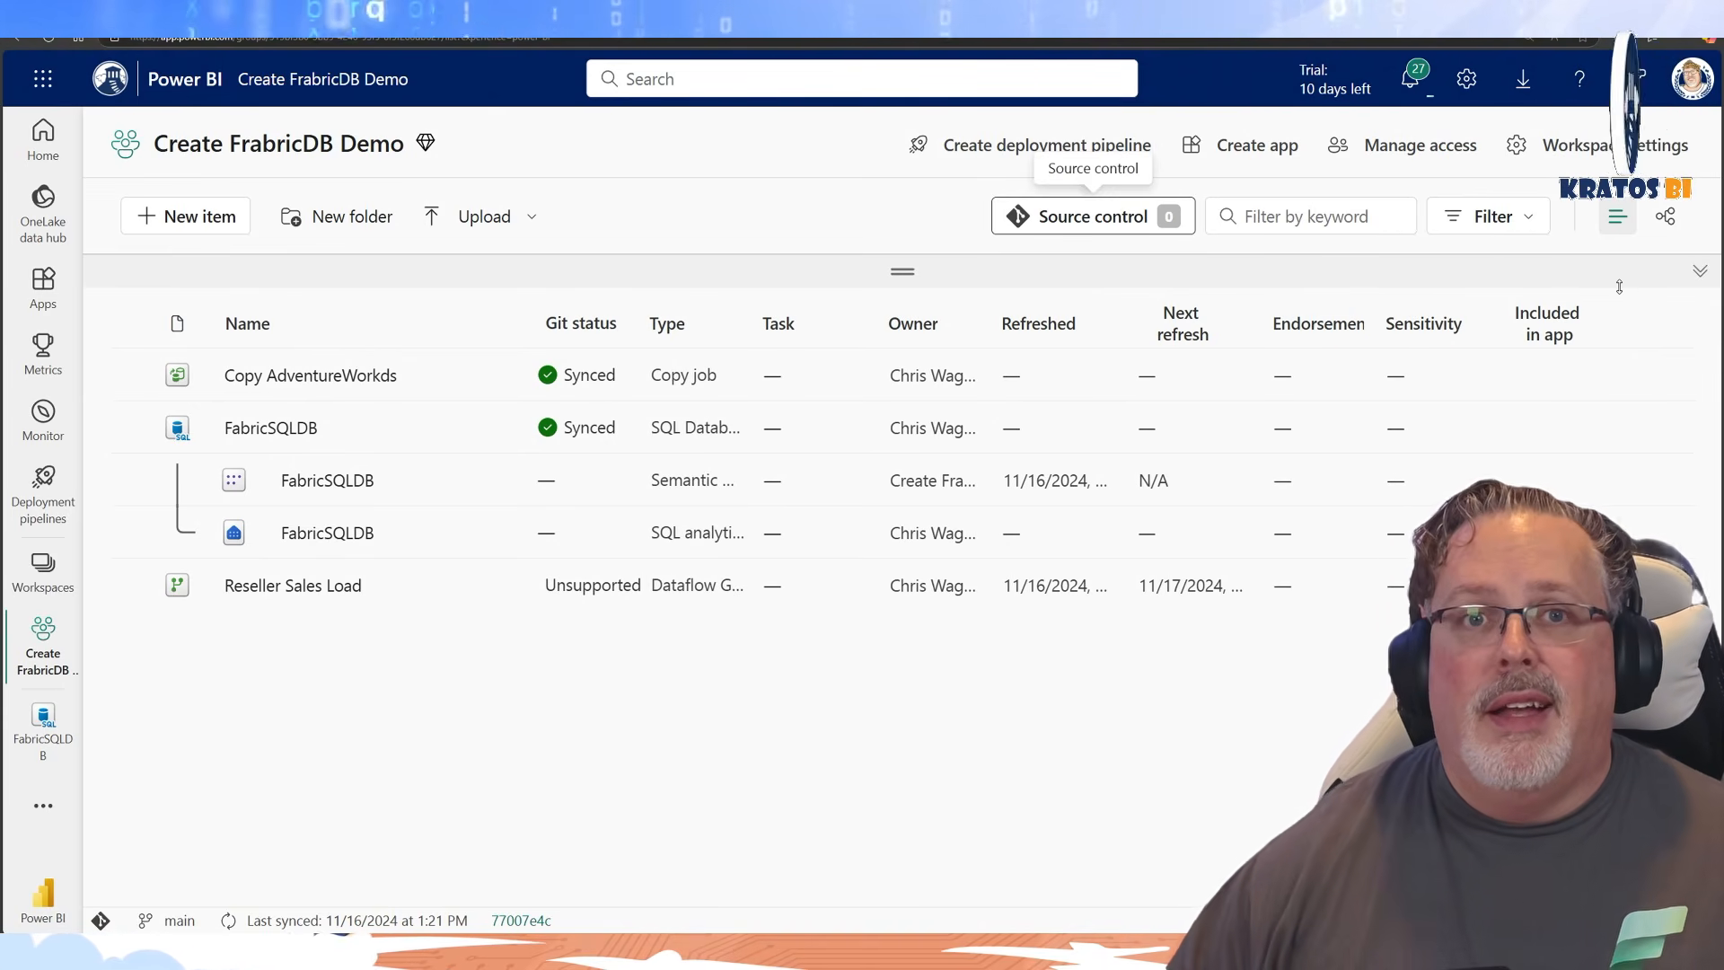